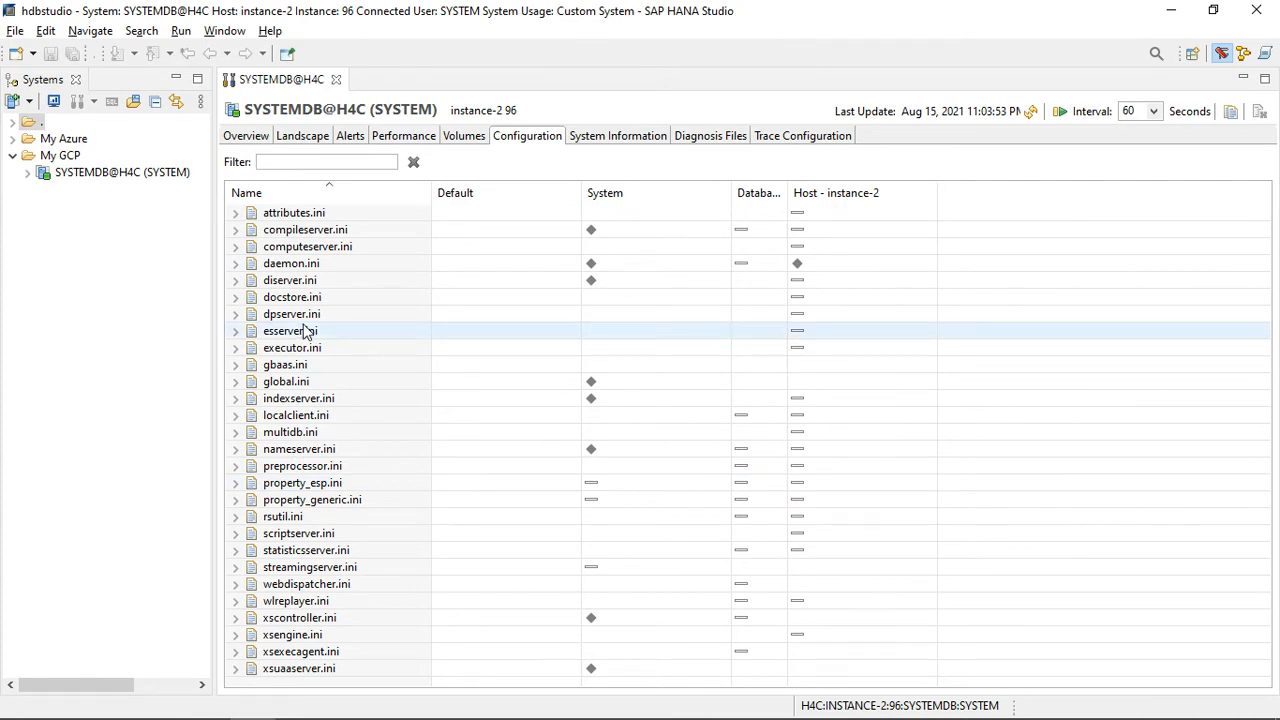
# Step: Expand attributes.ini and its pythontrace section to show the section's parameters
pyautogui.click(235, 213)
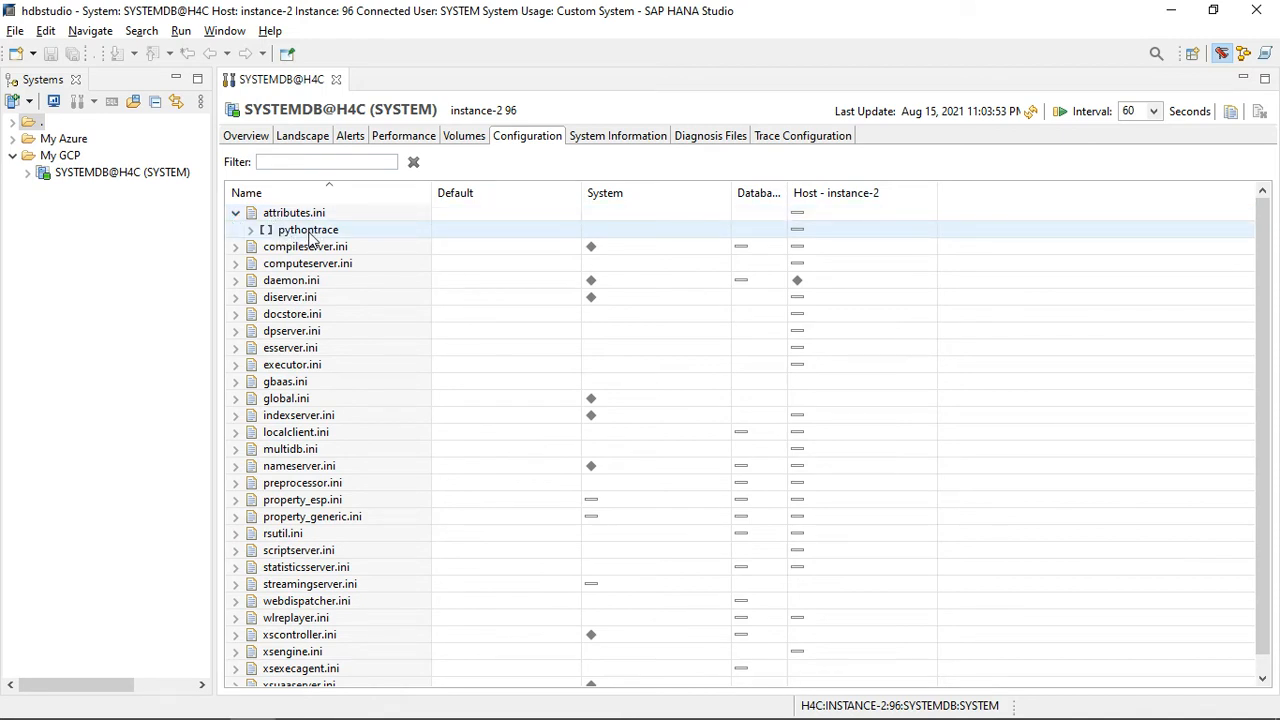
pyautogui.click(250, 231)
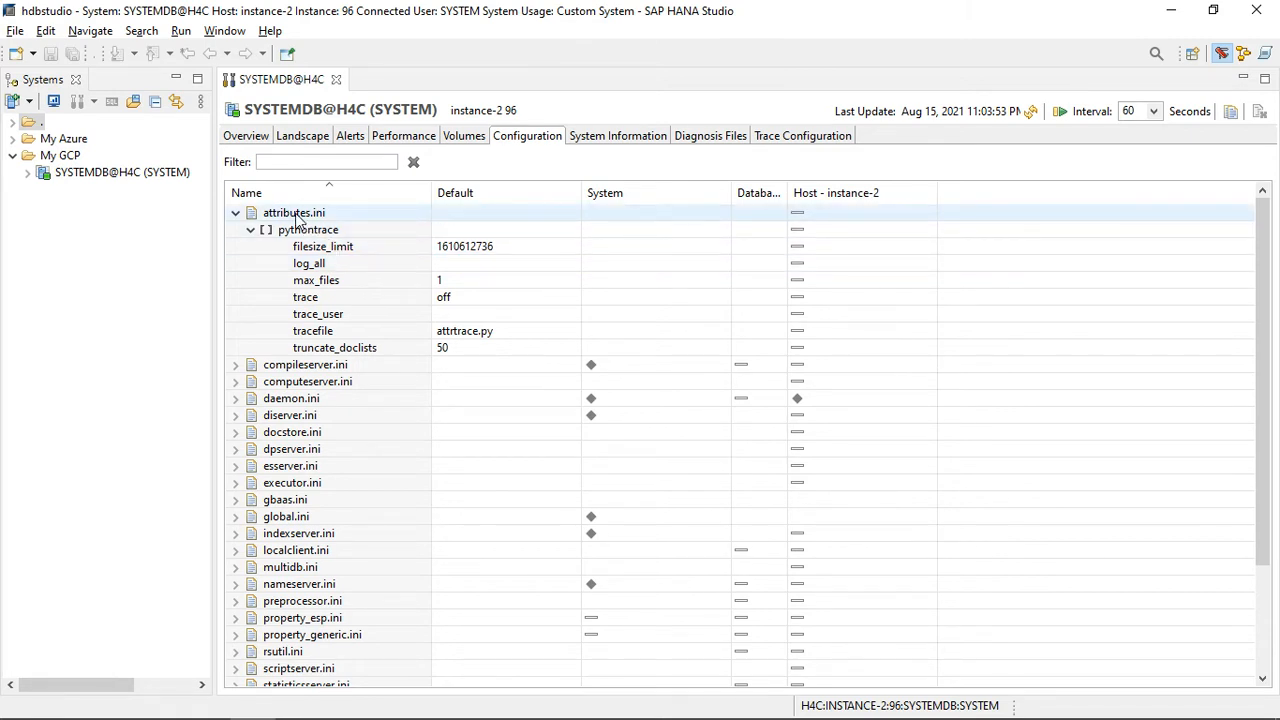
pyautogui.click(336, 232)
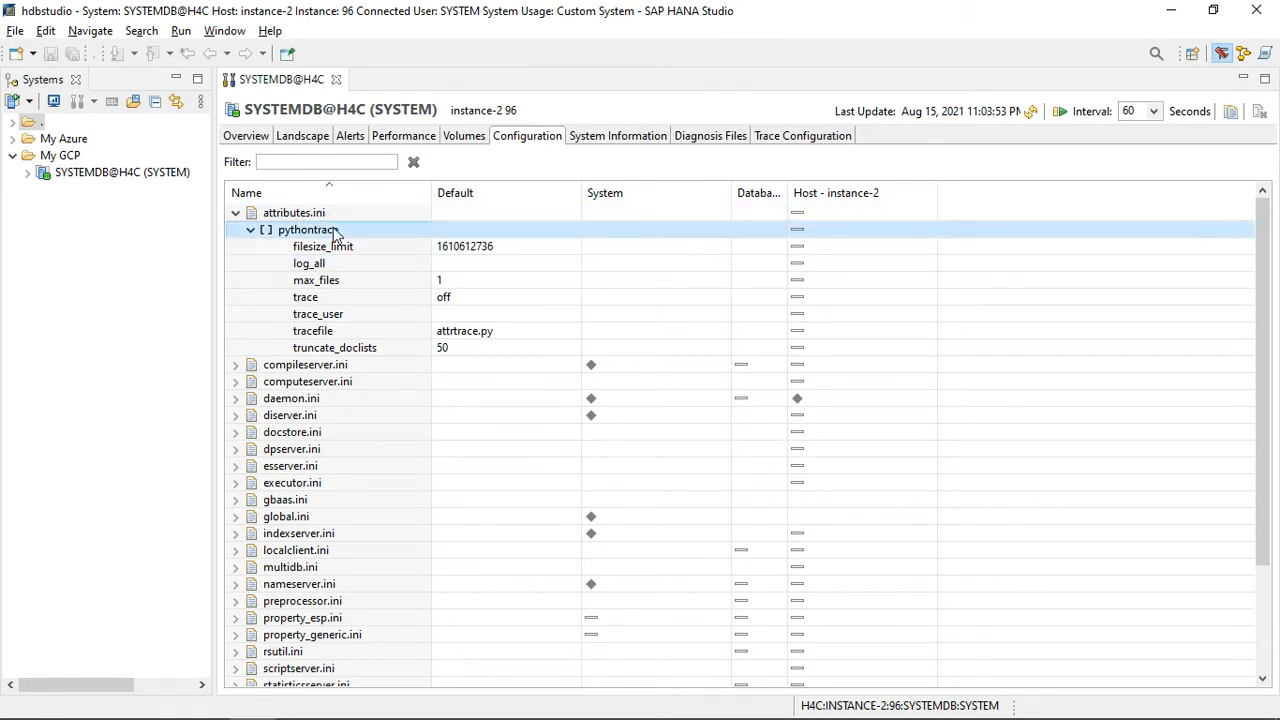
pyautogui.click(376, 267)
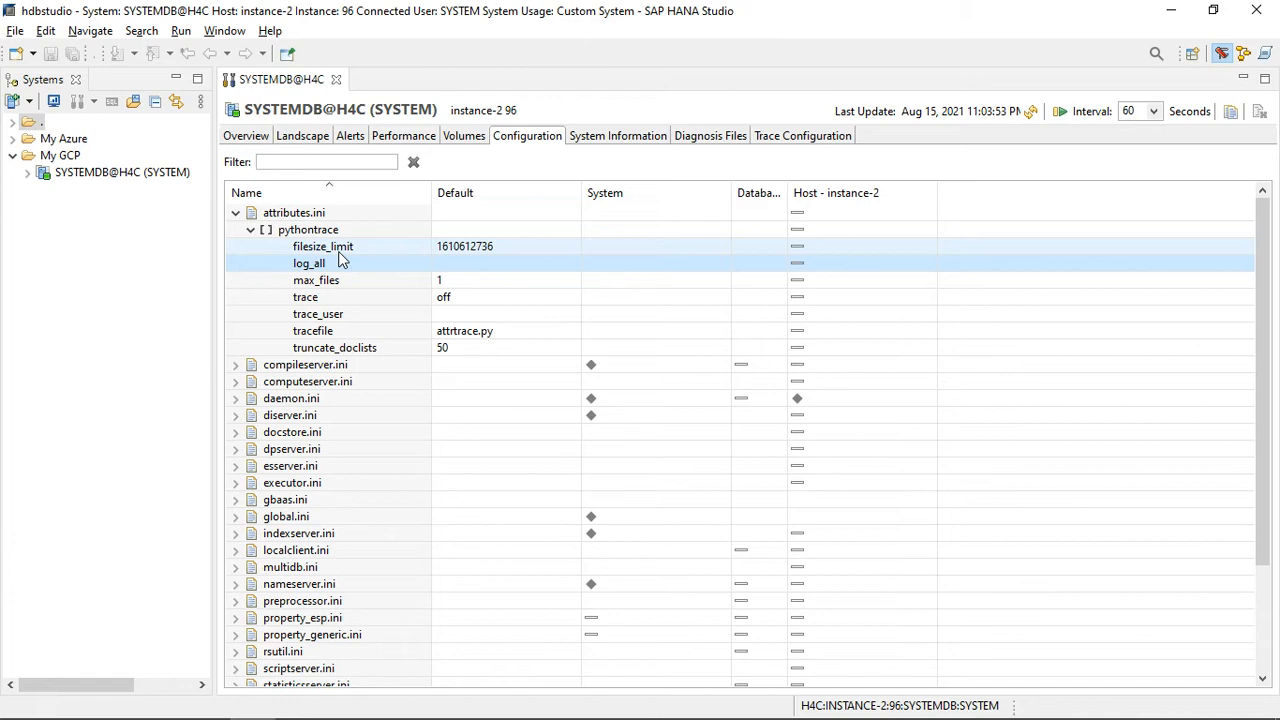
pyautogui.doubleClick(333, 251)
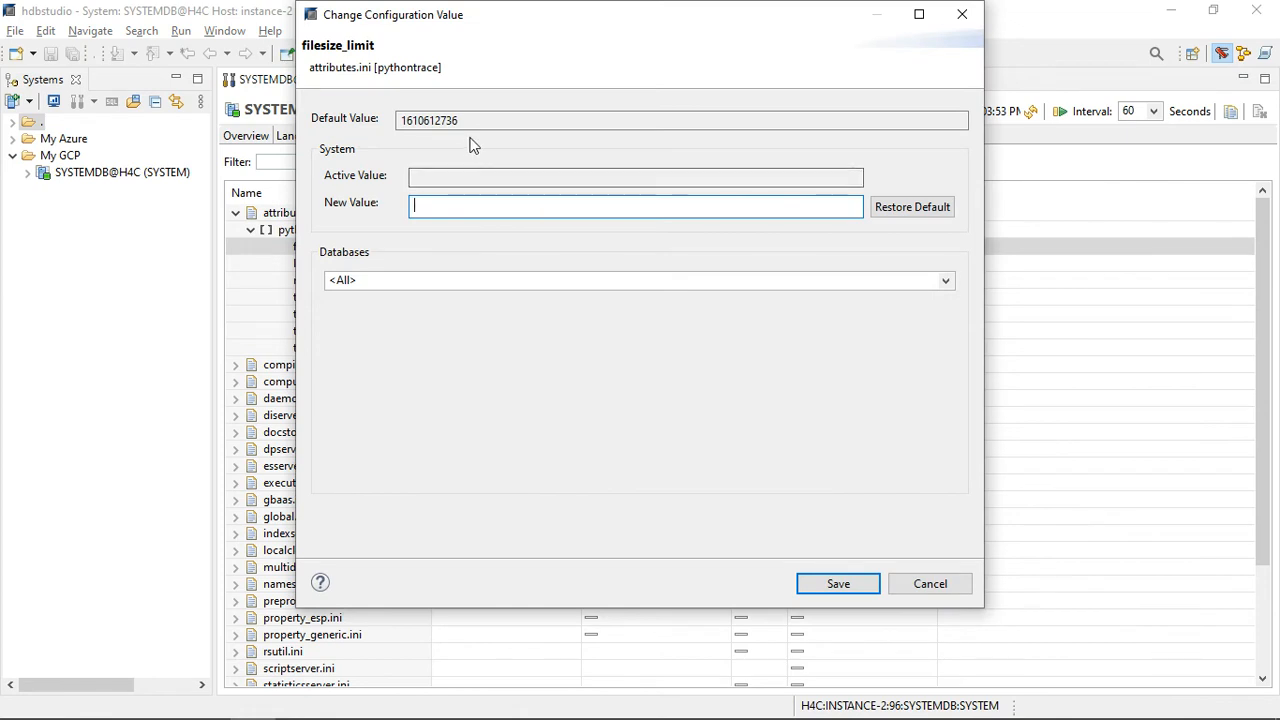
pyautogui.doubleClick(475, 120)
pyautogui.hotkey('ctrl', 'c')
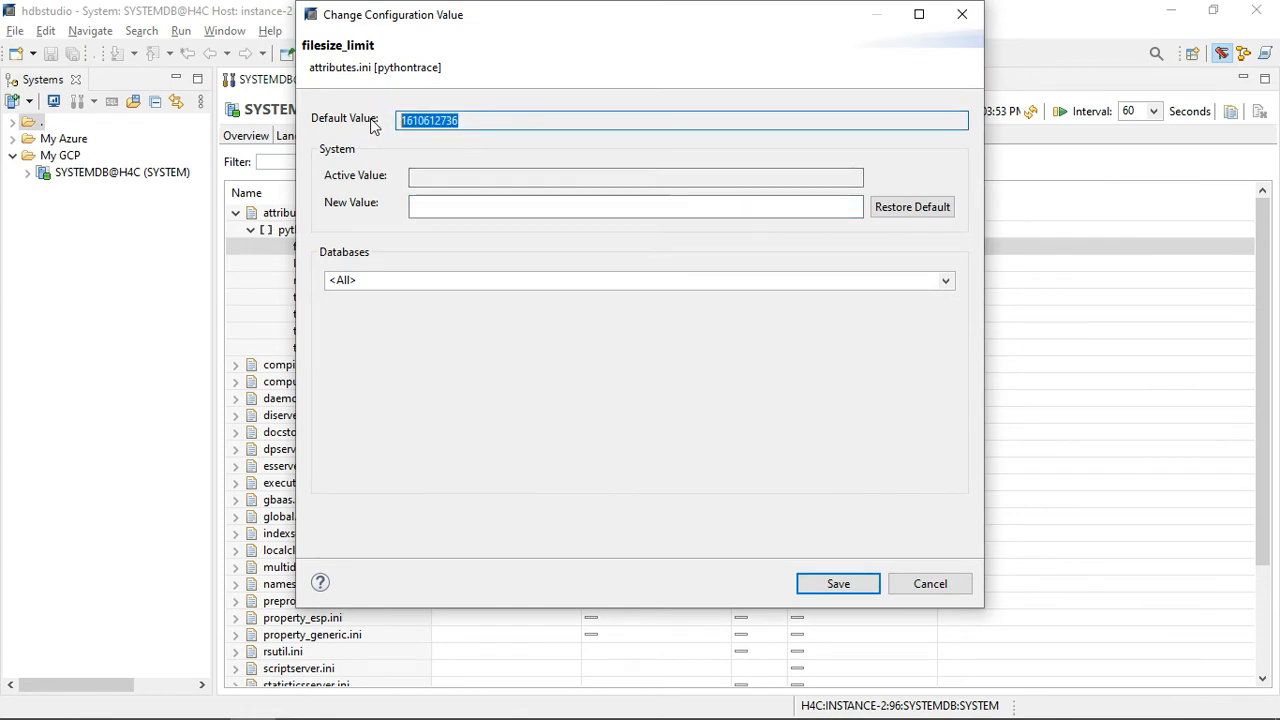
pyautogui.click(439, 203)
pyautogui.hotkey('ctrl', 'v')
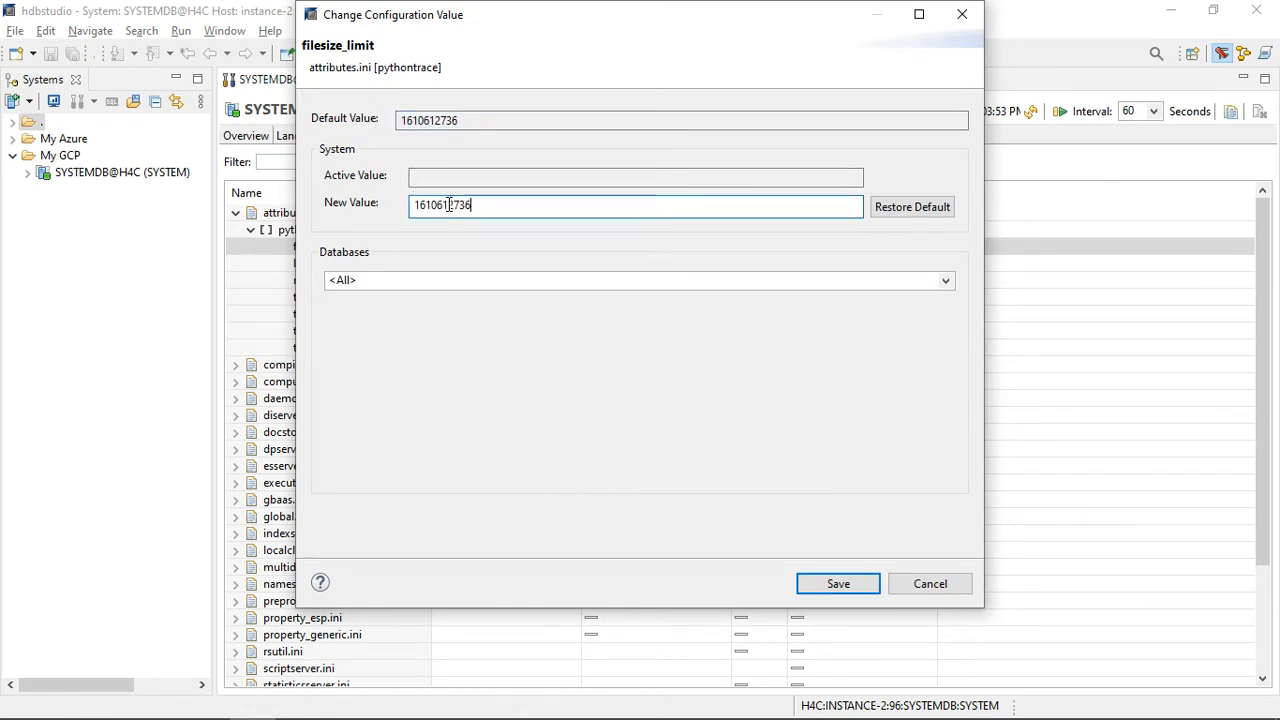
pyautogui.press('BackSpace')
pyautogui.write('5')
pyautogui.click(846, 588)
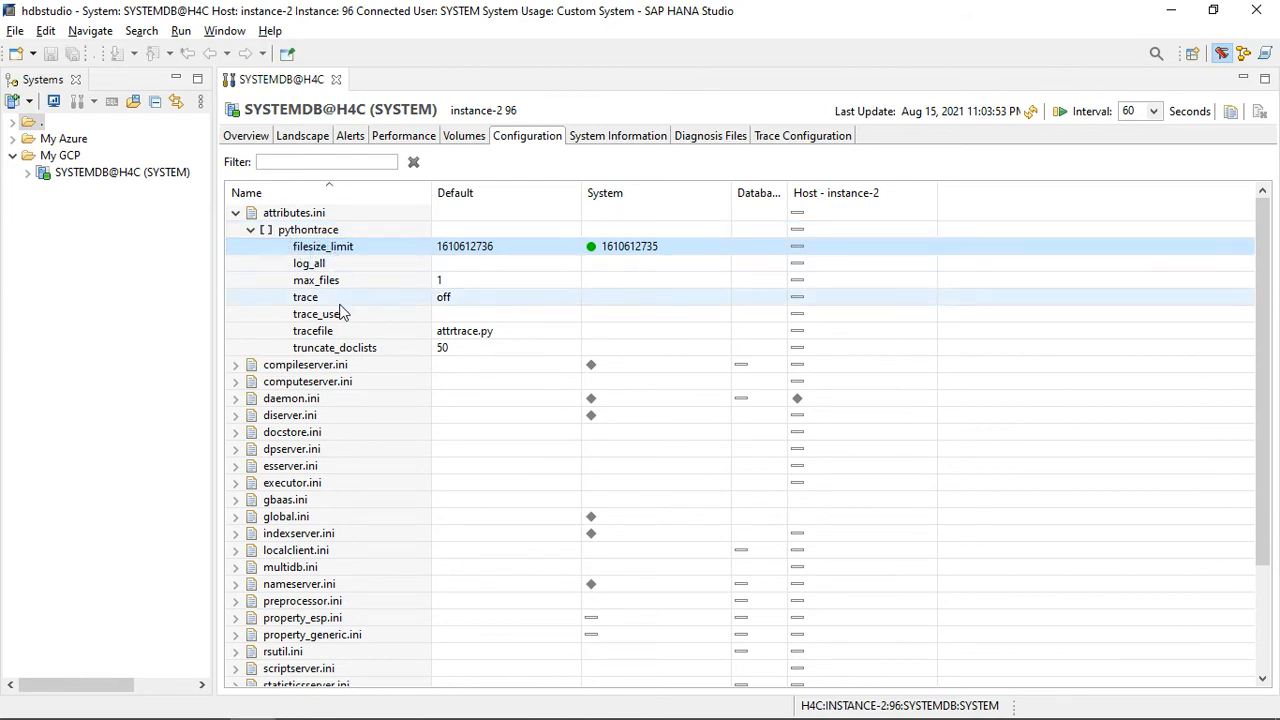
# Step: Start adding a section named test to attributes.ini, with its values assigned to System
pyautogui.click(295, 218)
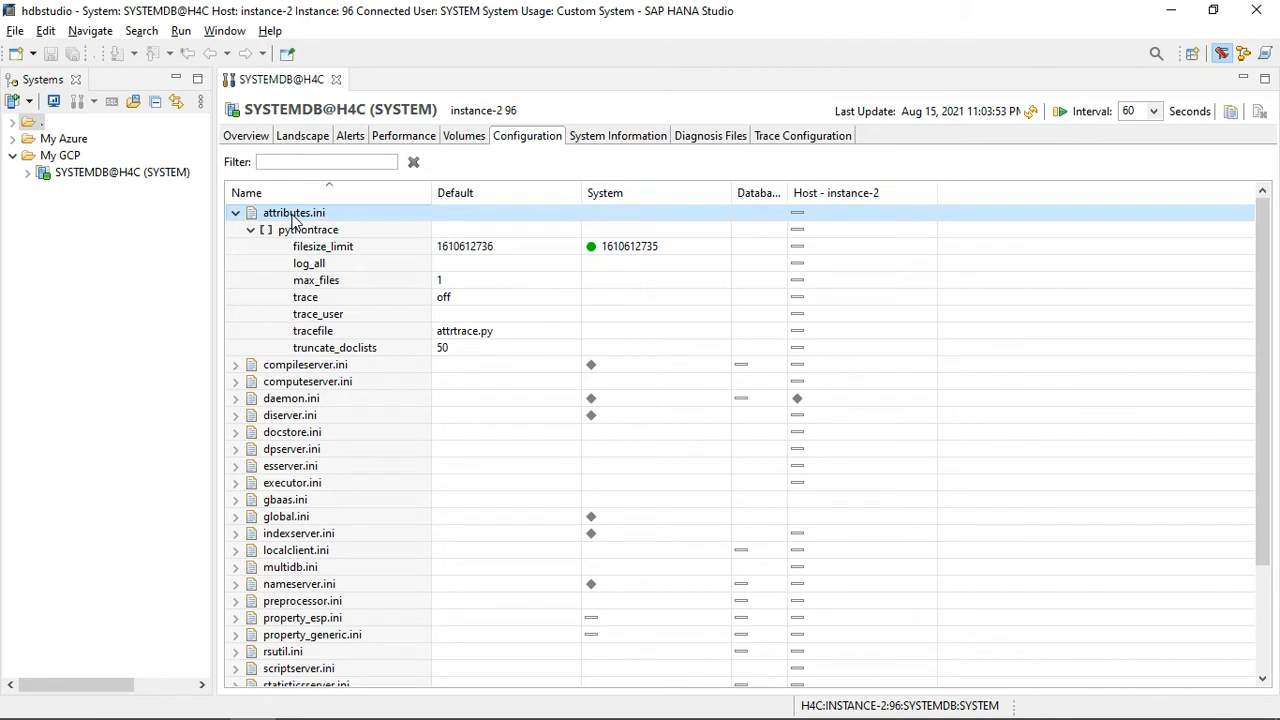
pyautogui.rightClick(295, 220)
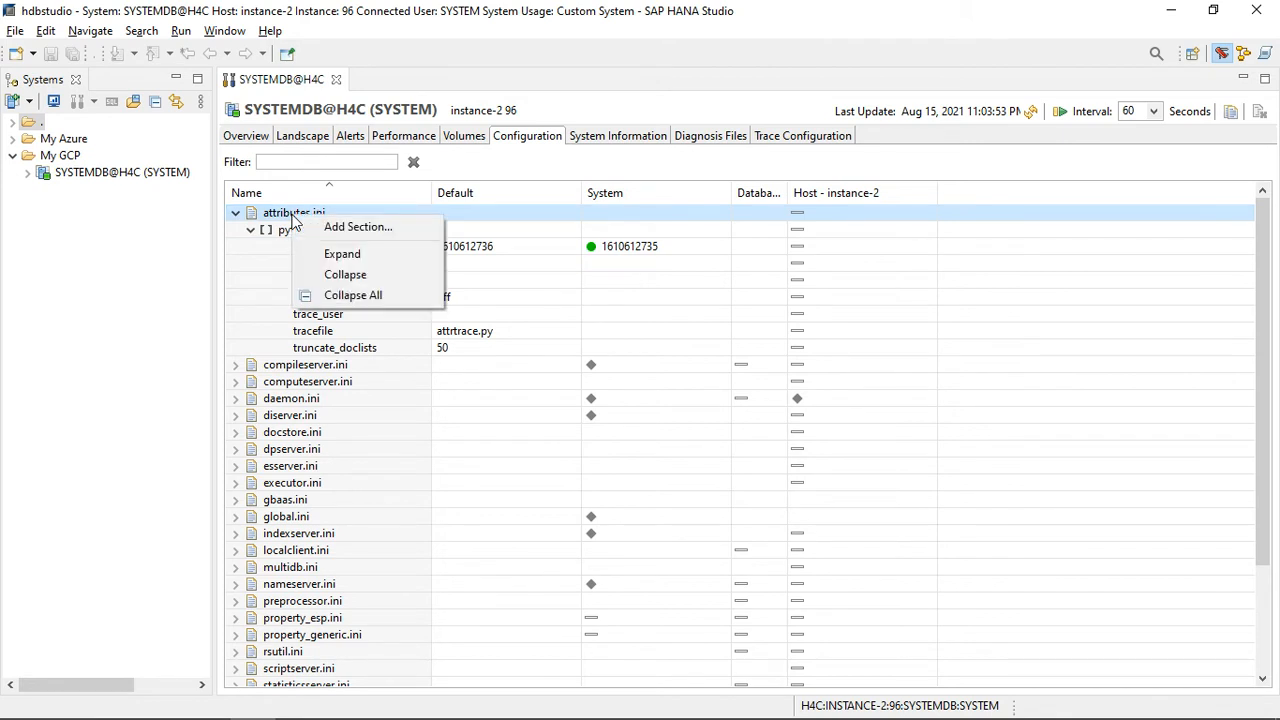
pyautogui.click(348, 227)
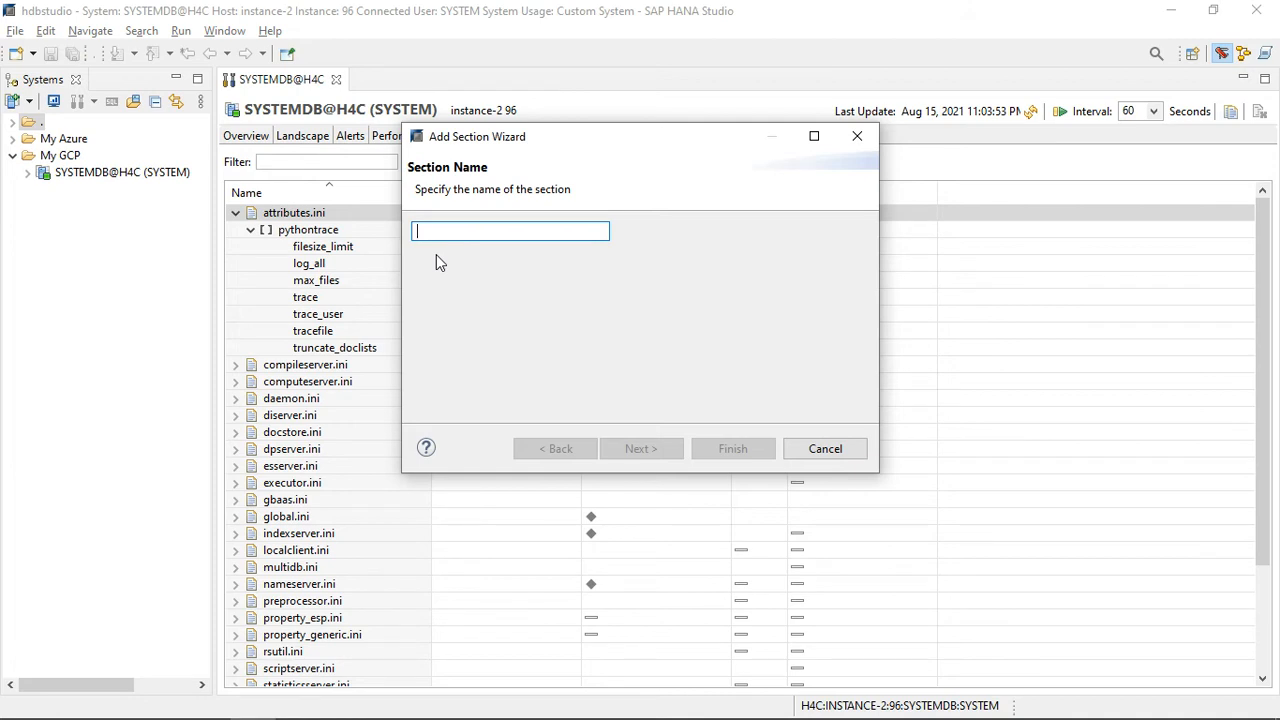
pyautogui.write('test')
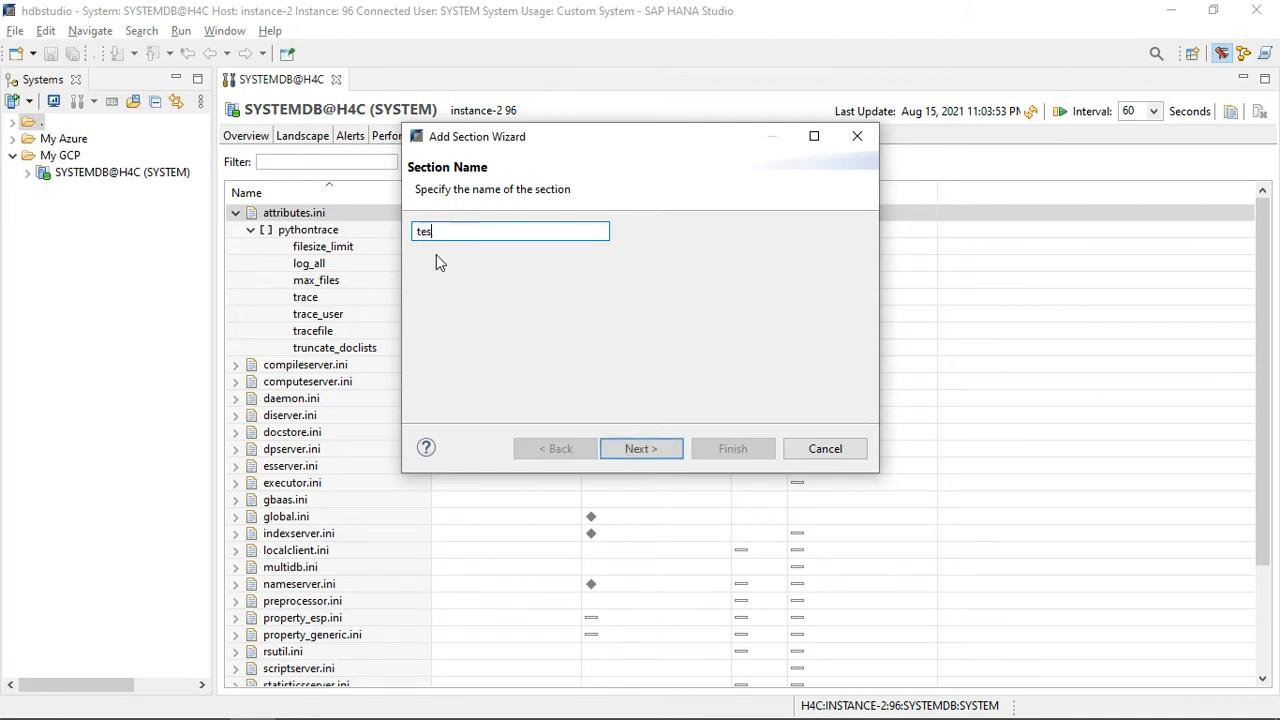
pyautogui.click(641, 450)
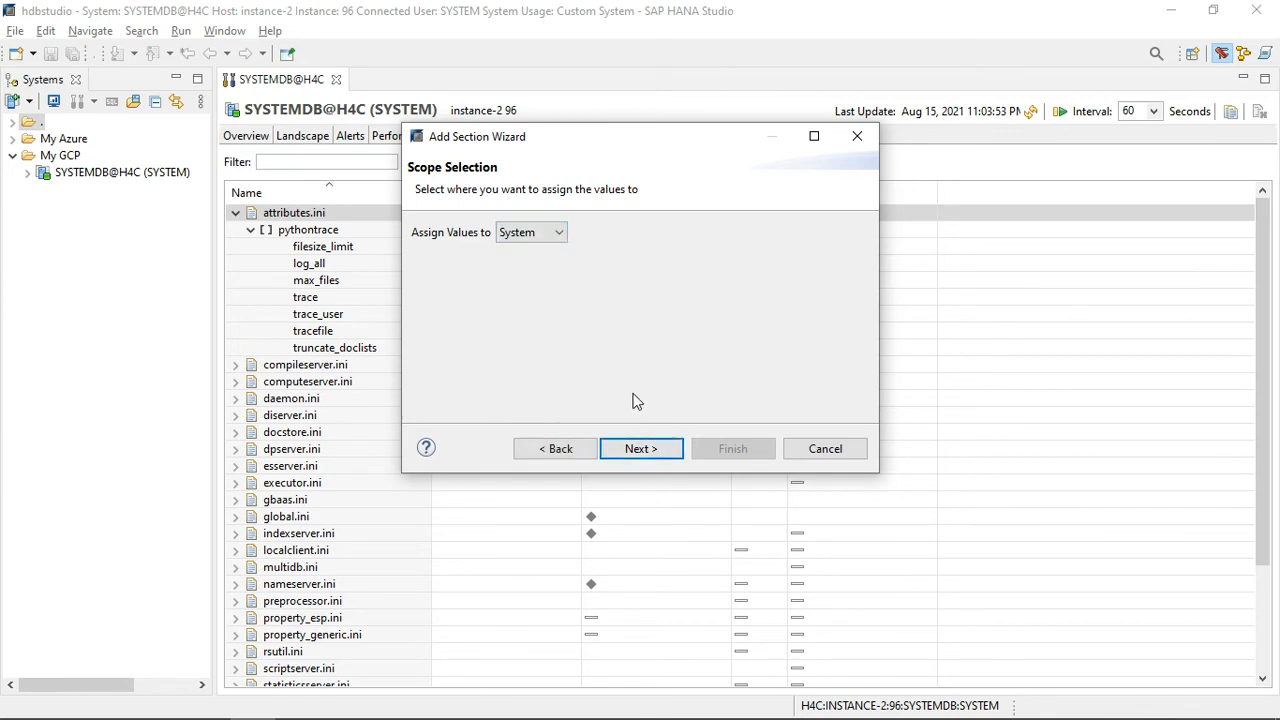
pyautogui.click(636, 448)
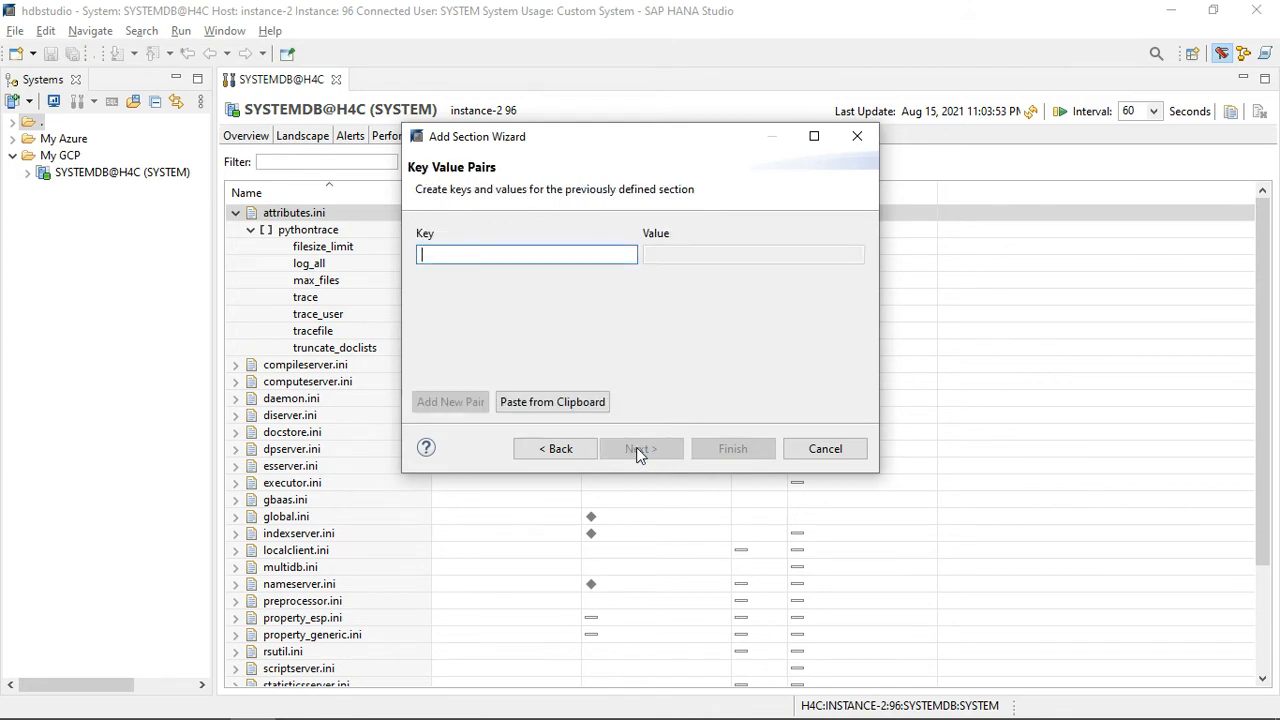
# Step: Give the new section the key parametername with the value 50 and finish creating it
pyautogui.write('parameter')
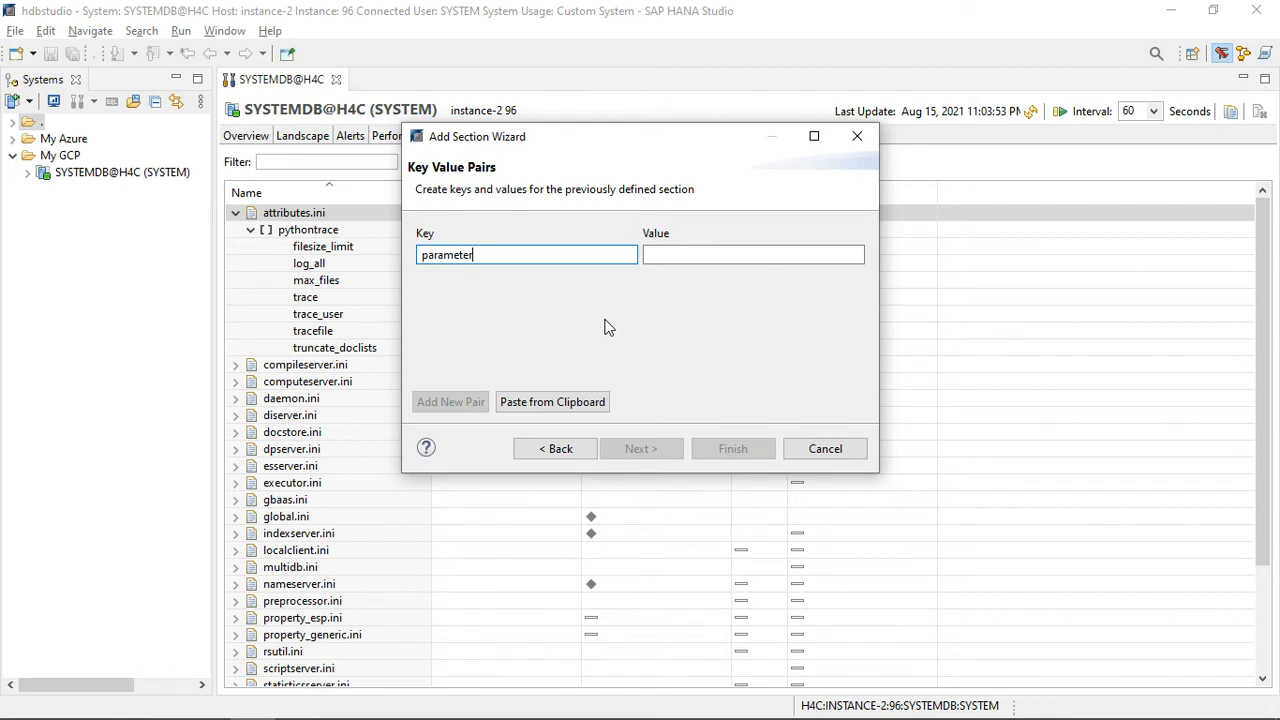
pyautogui.write('name')
pyautogui.click(701, 255)
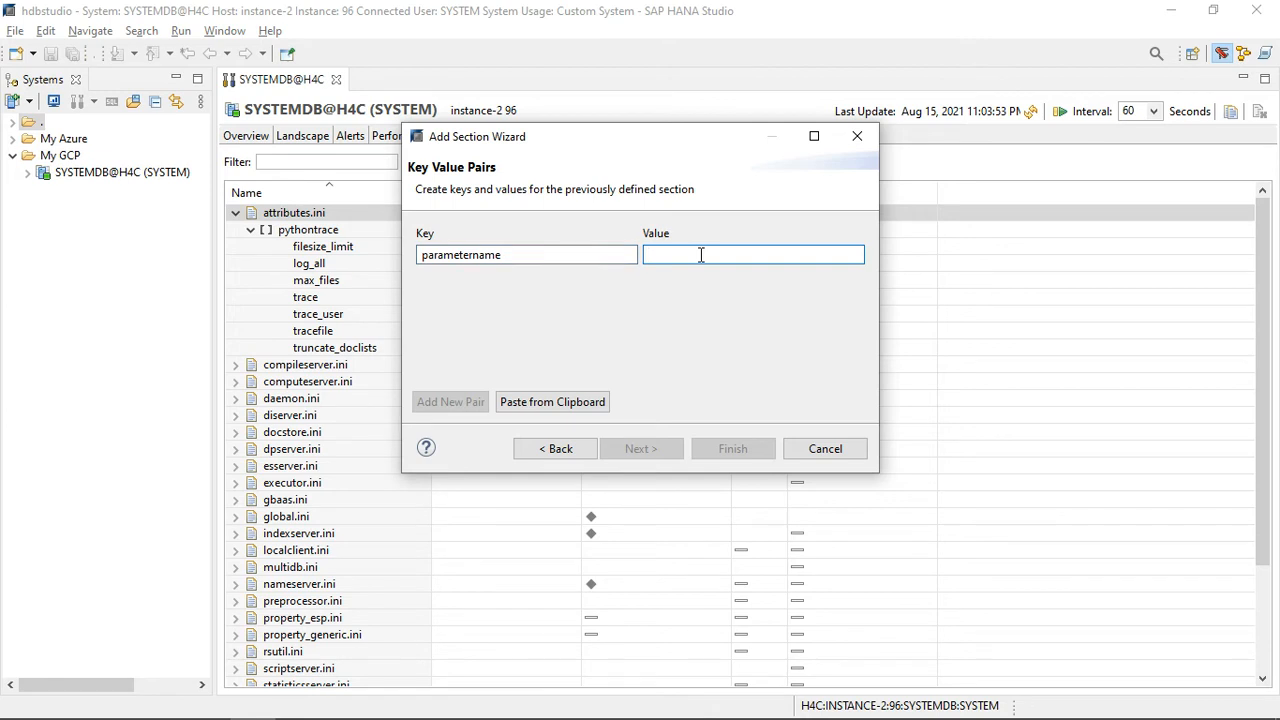
pyautogui.write('50')
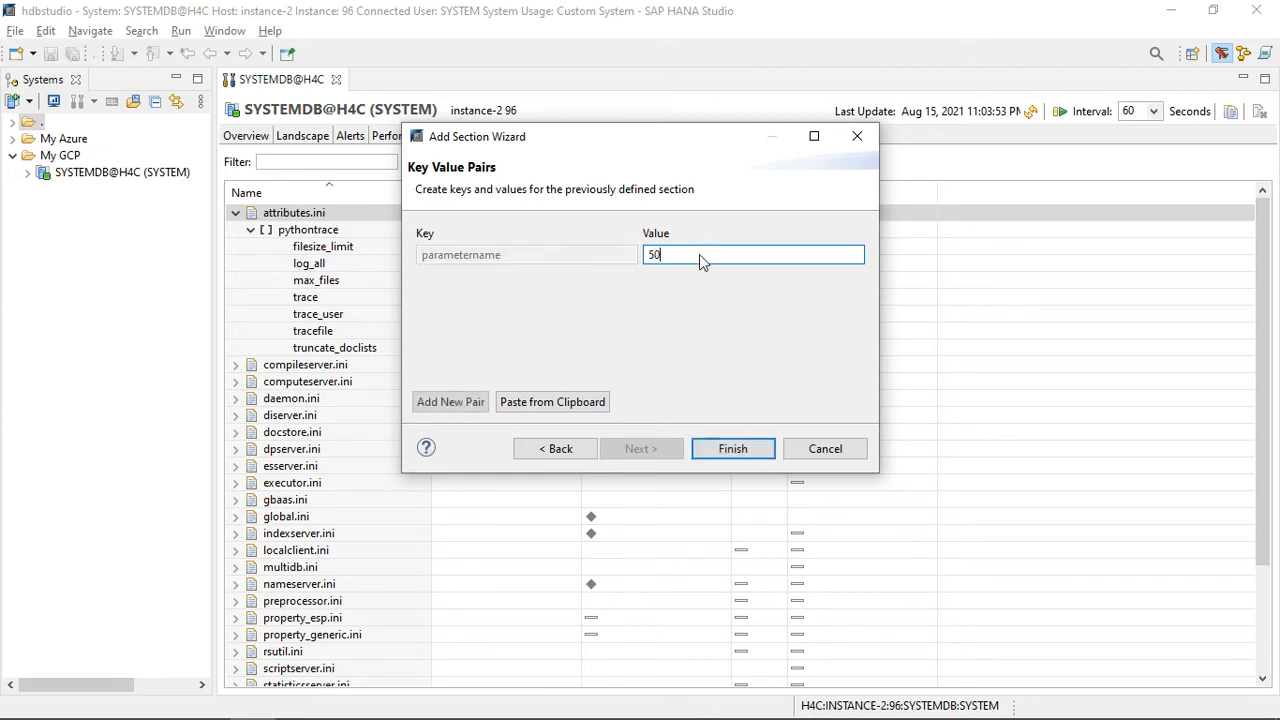
pyautogui.click(733, 449)
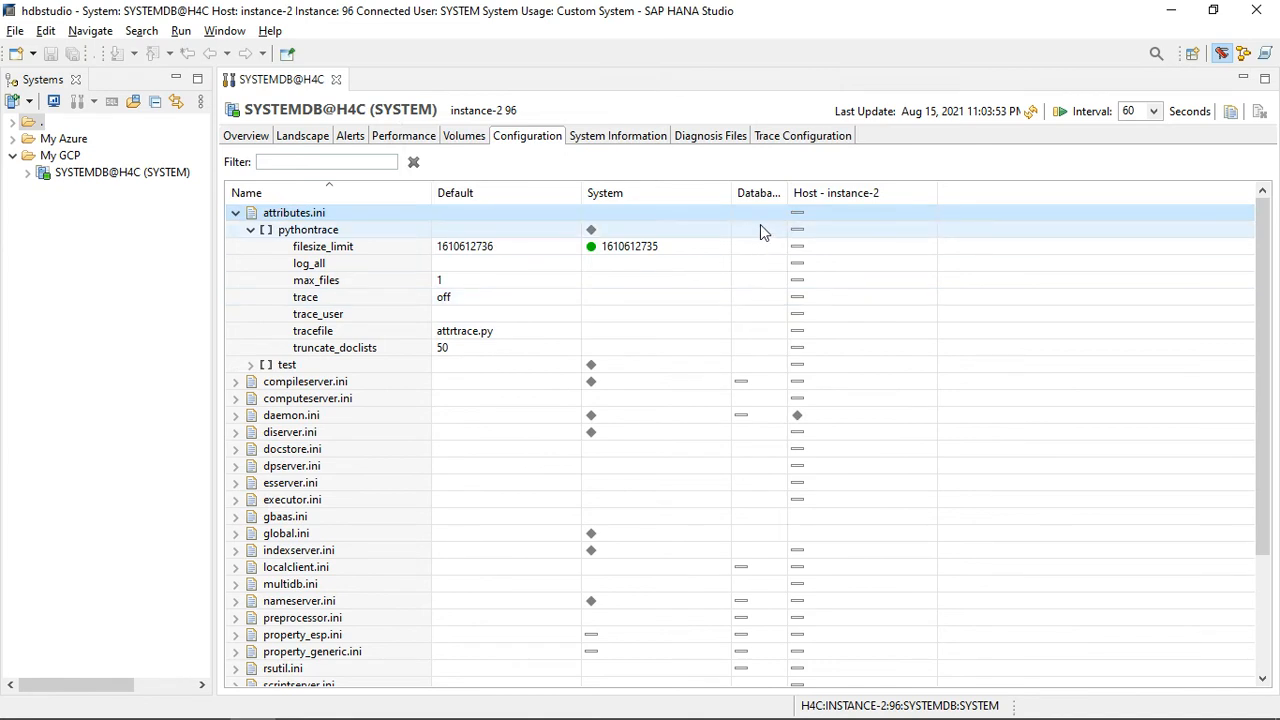
# Step: Delete the SYSTEM-layer value of parametername in the test section, refresh the configuration, and expand attributes.ini again
pyautogui.click(250, 365)
pyautogui.click(356, 384)
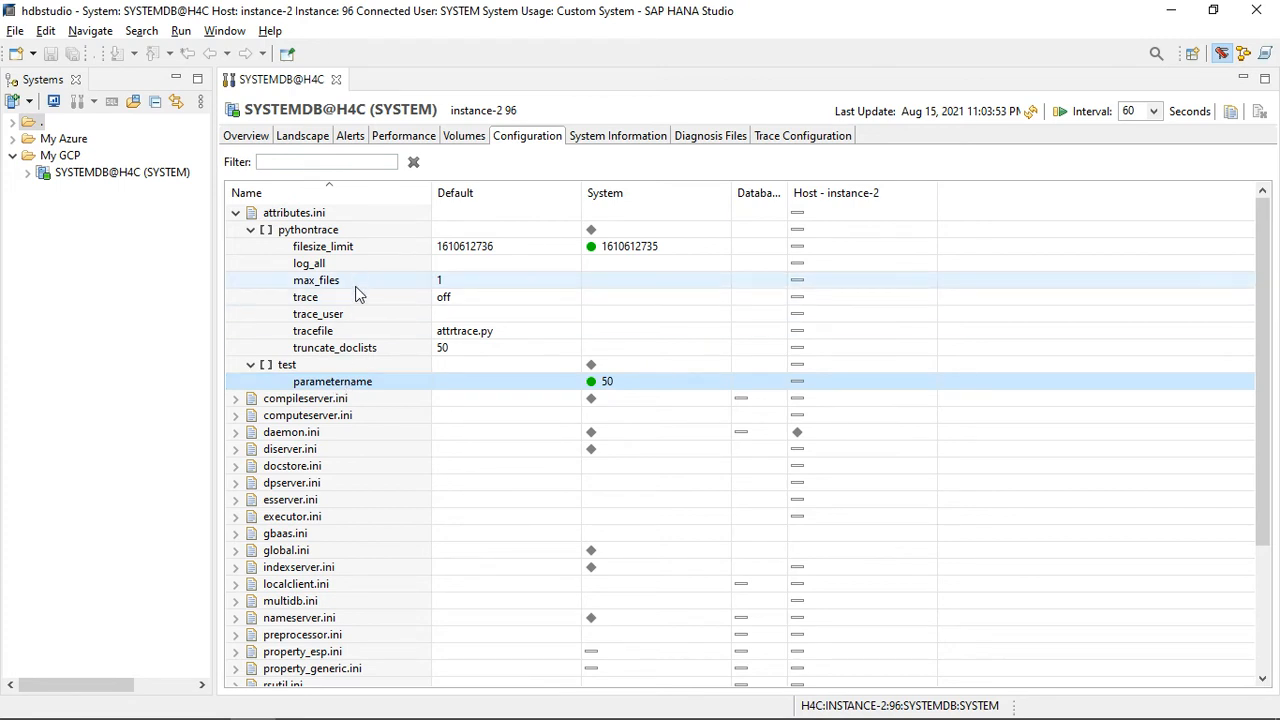
pyautogui.click(330, 366)
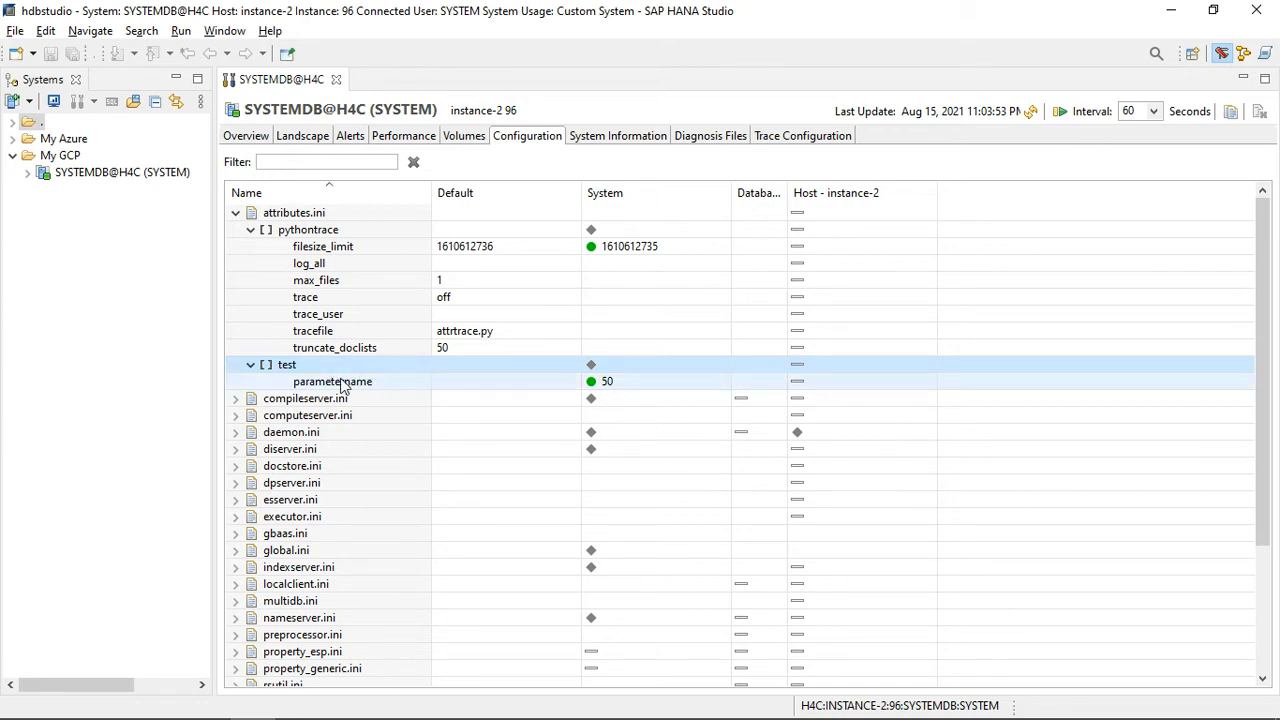
pyautogui.click(343, 383)
pyautogui.rightClick(343, 386)
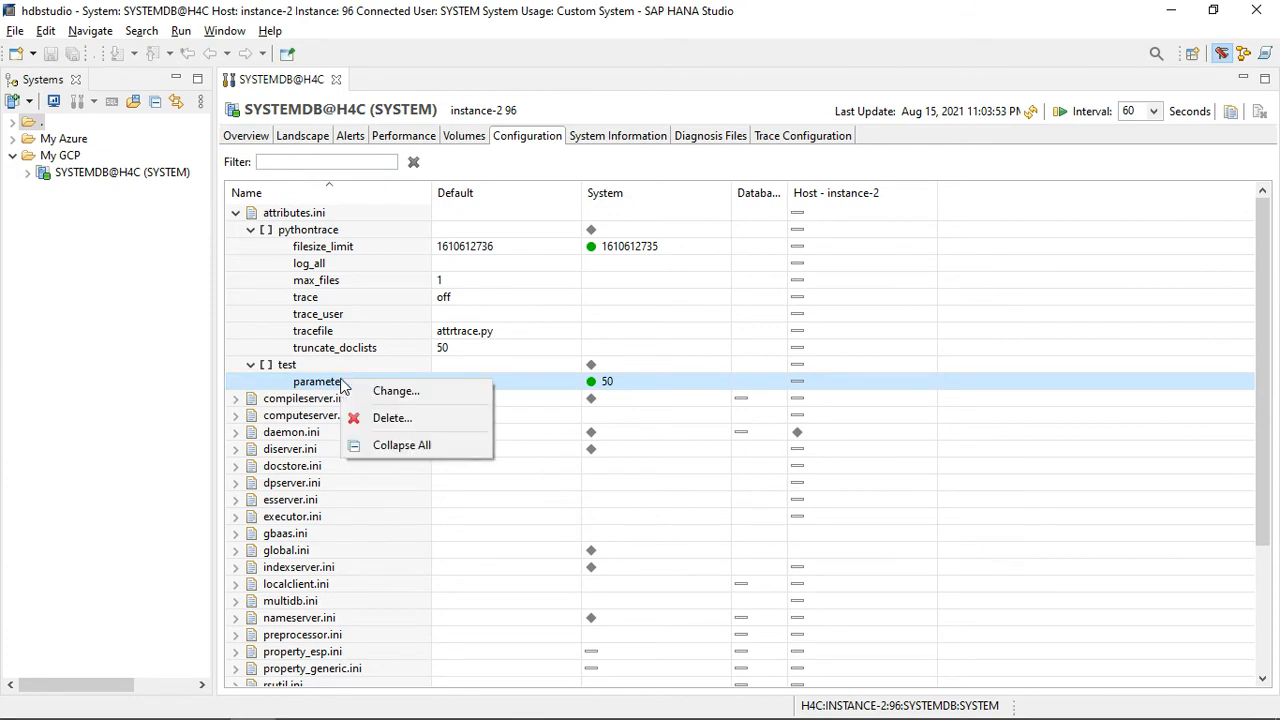
pyautogui.click(433, 418)
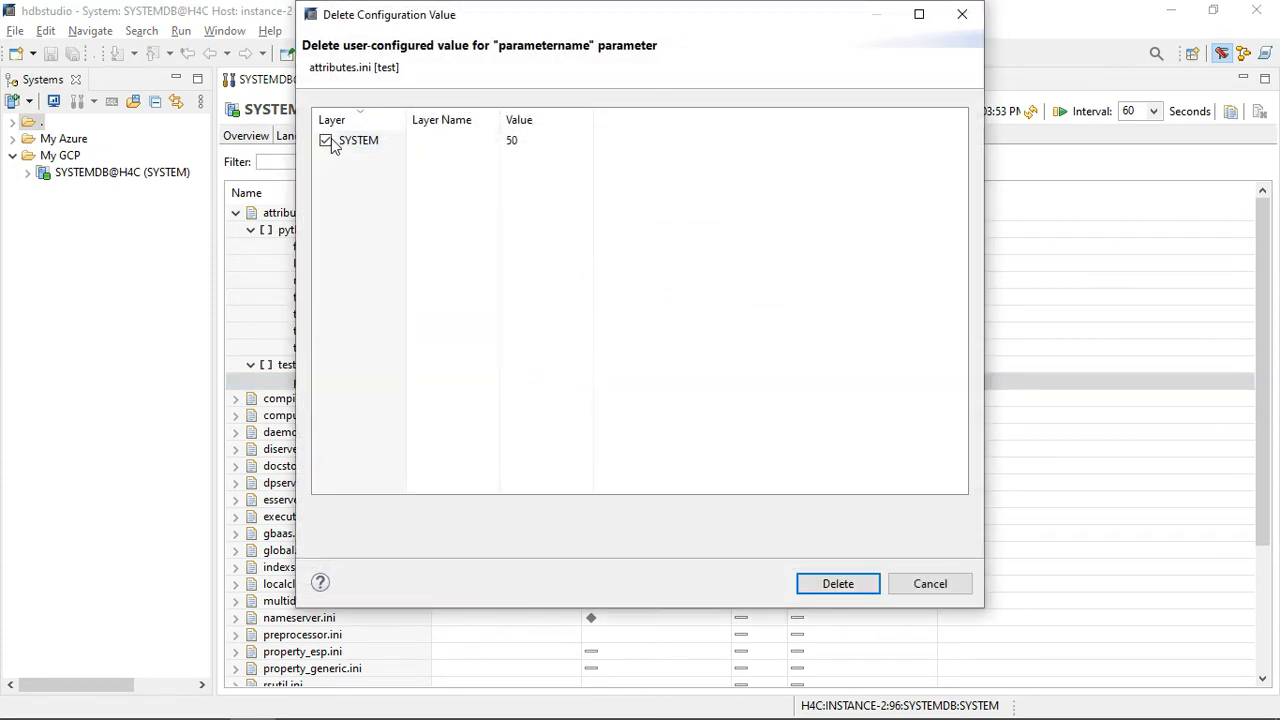
pyautogui.click(836, 588)
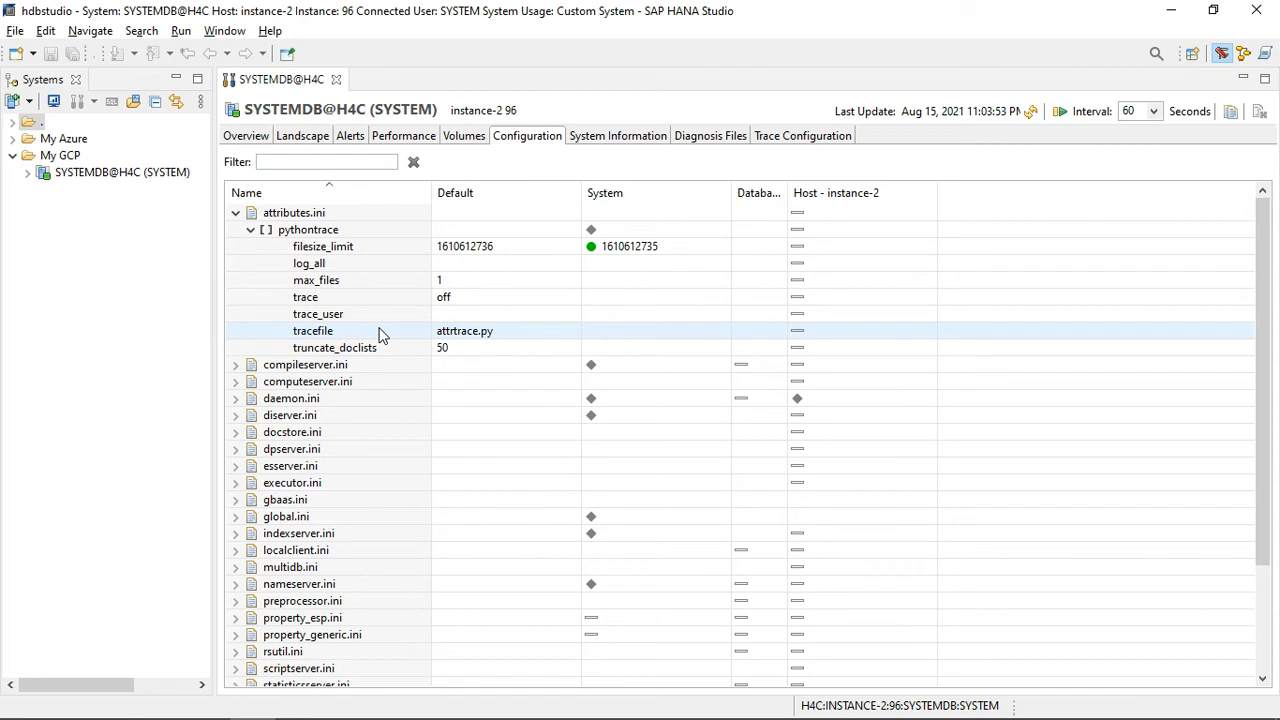
pyautogui.click(1030, 111)
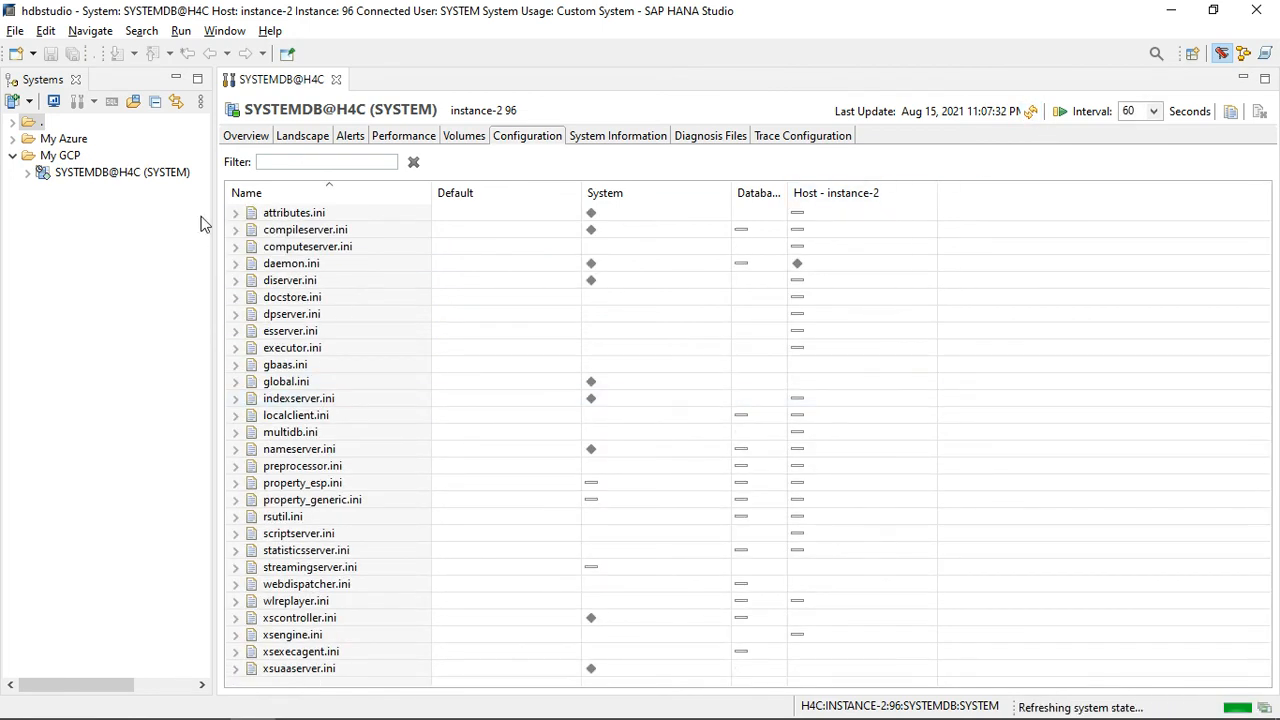
pyautogui.click(236, 213)
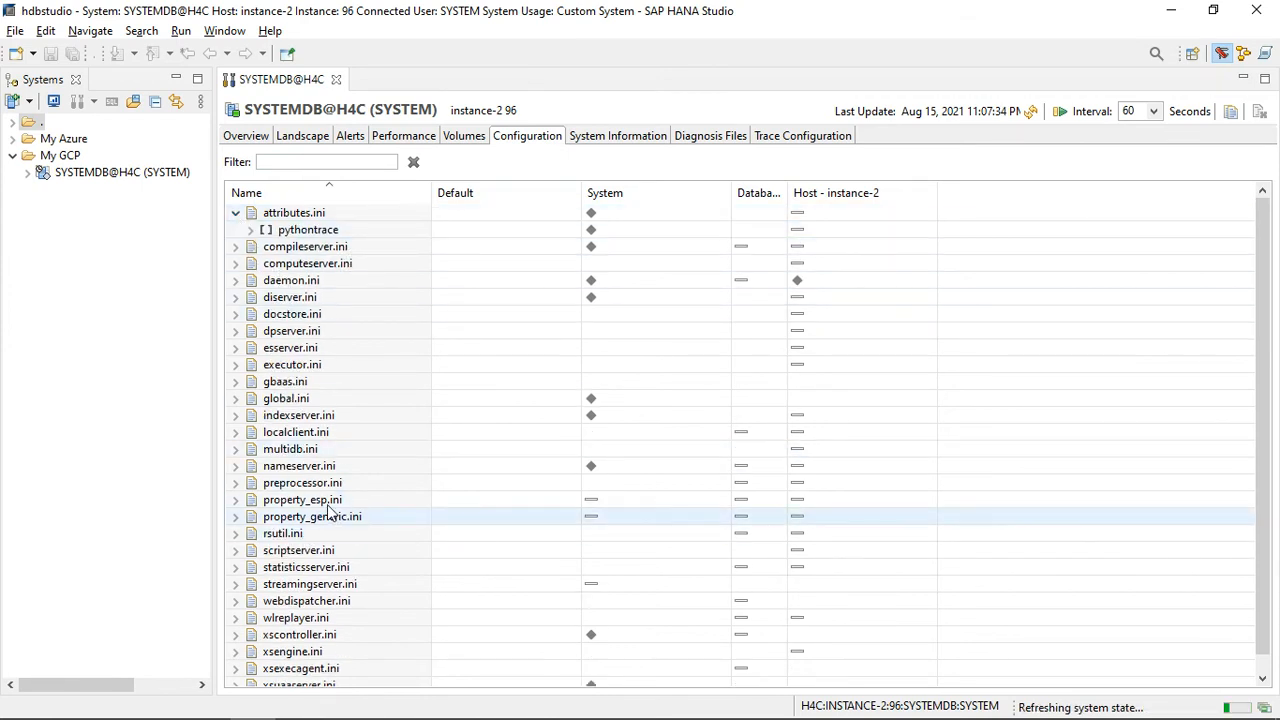
# Step: Filter the configuration for log_mode and view its change dialog without saving anything
pyautogui.click(301, 161)
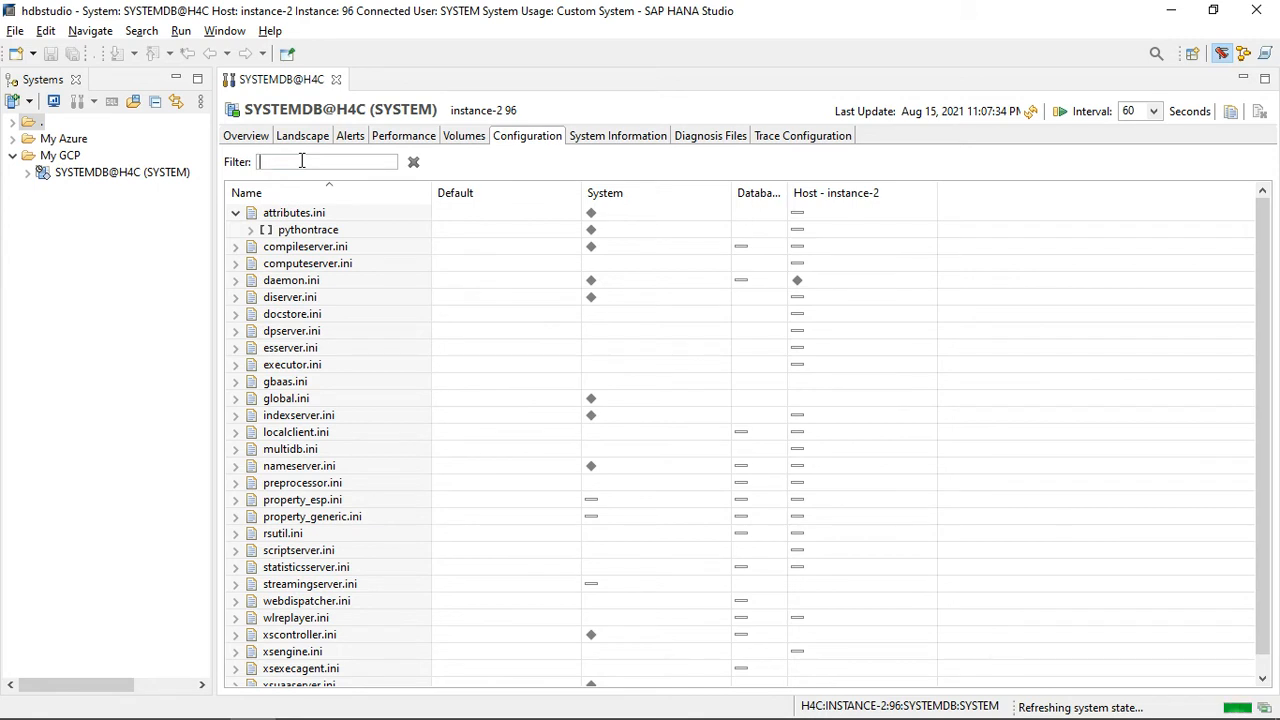
pyautogui.write('log_mode')
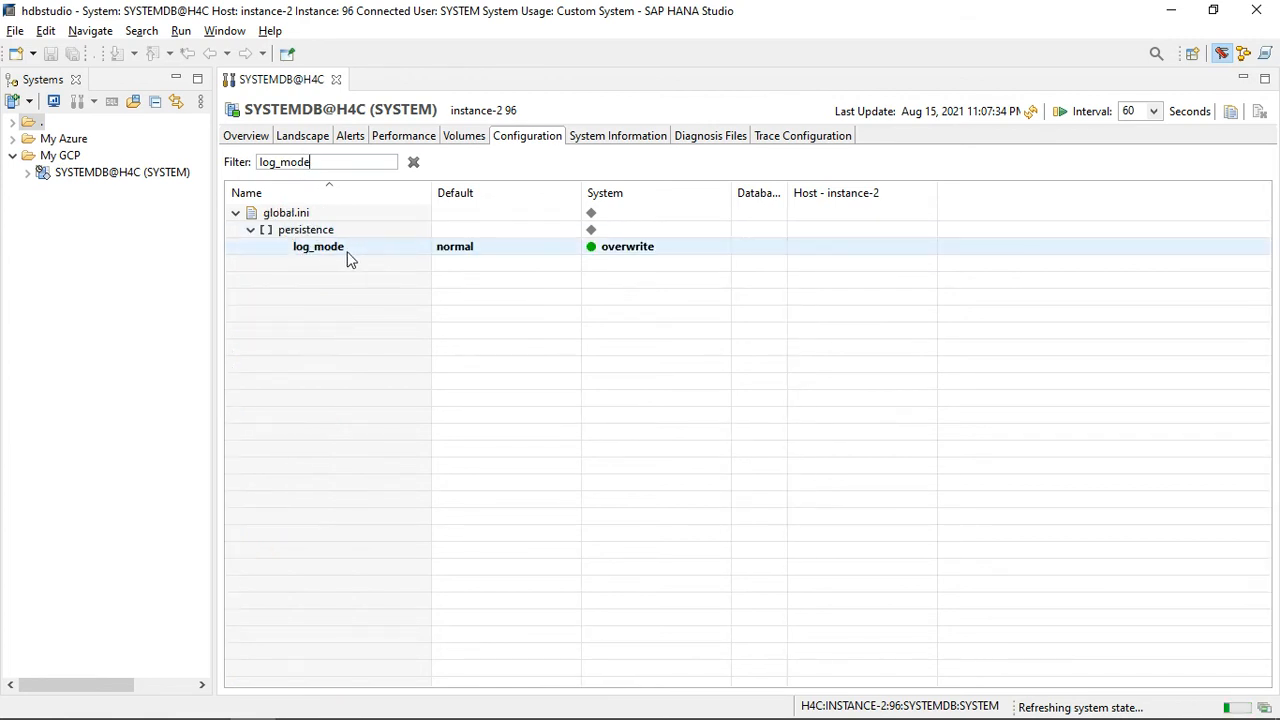
pyautogui.click(356, 250)
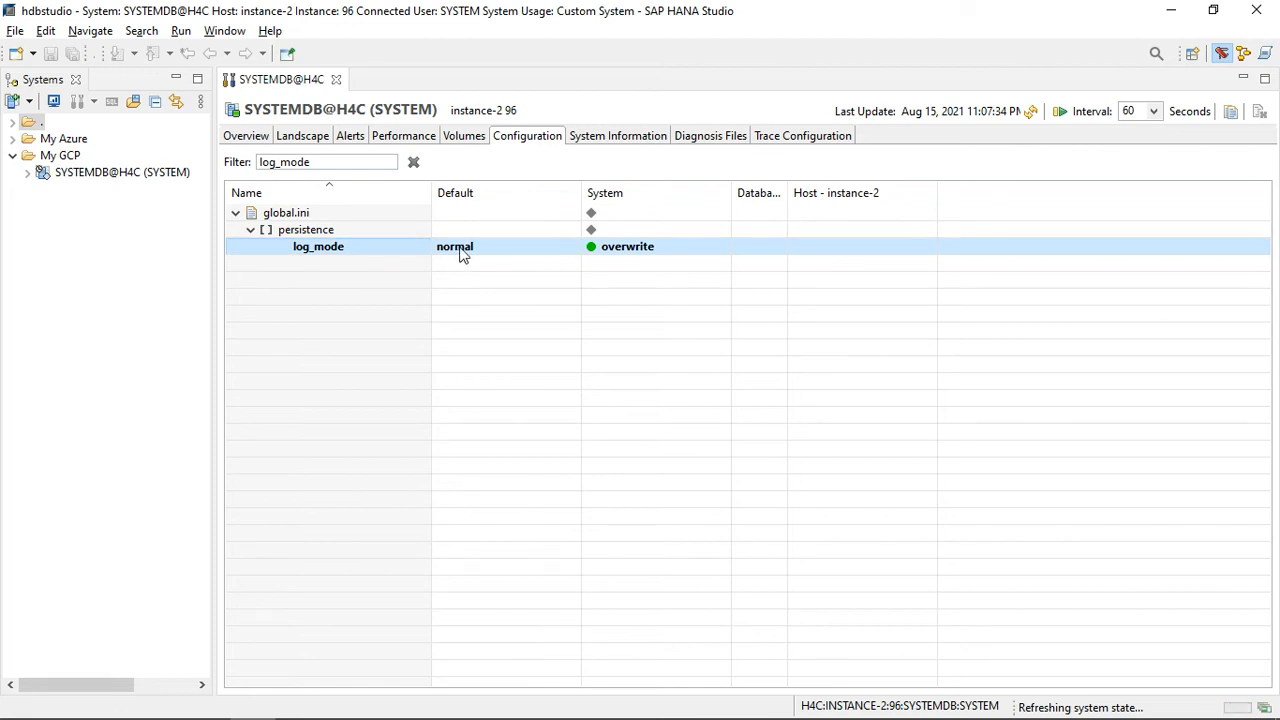
pyautogui.doubleClick(461, 253)
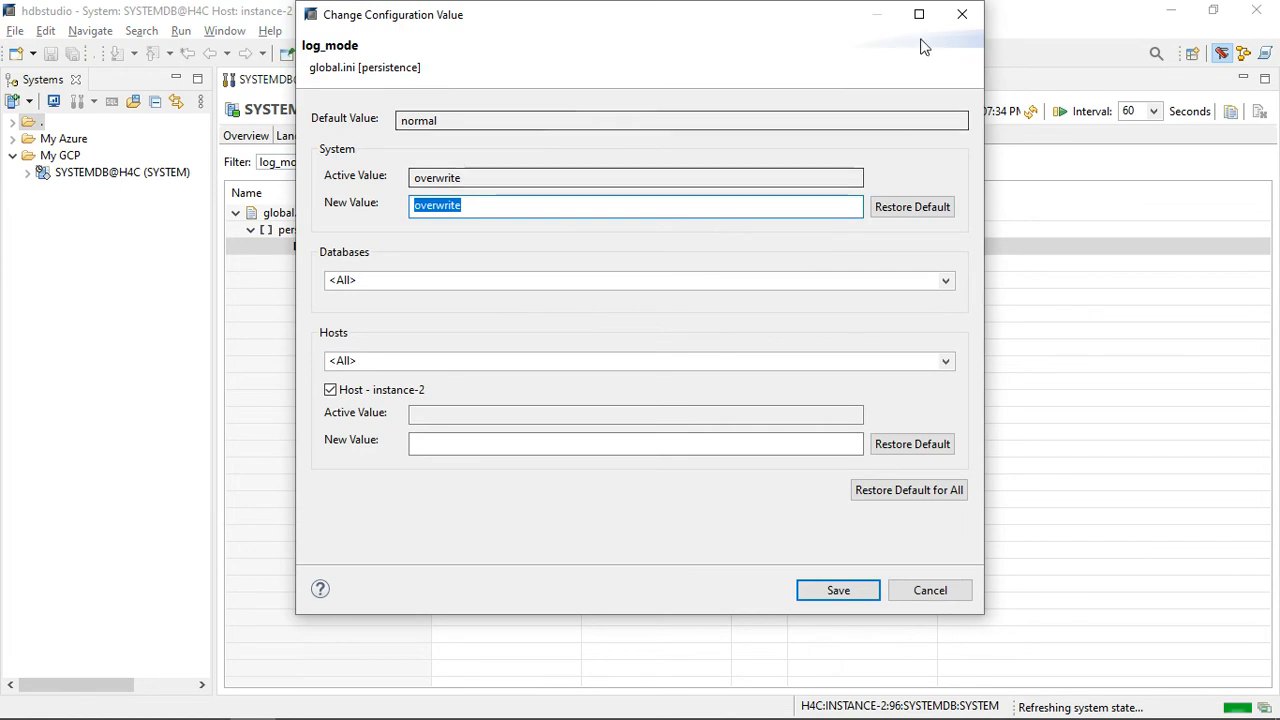
pyautogui.click(962, 14)
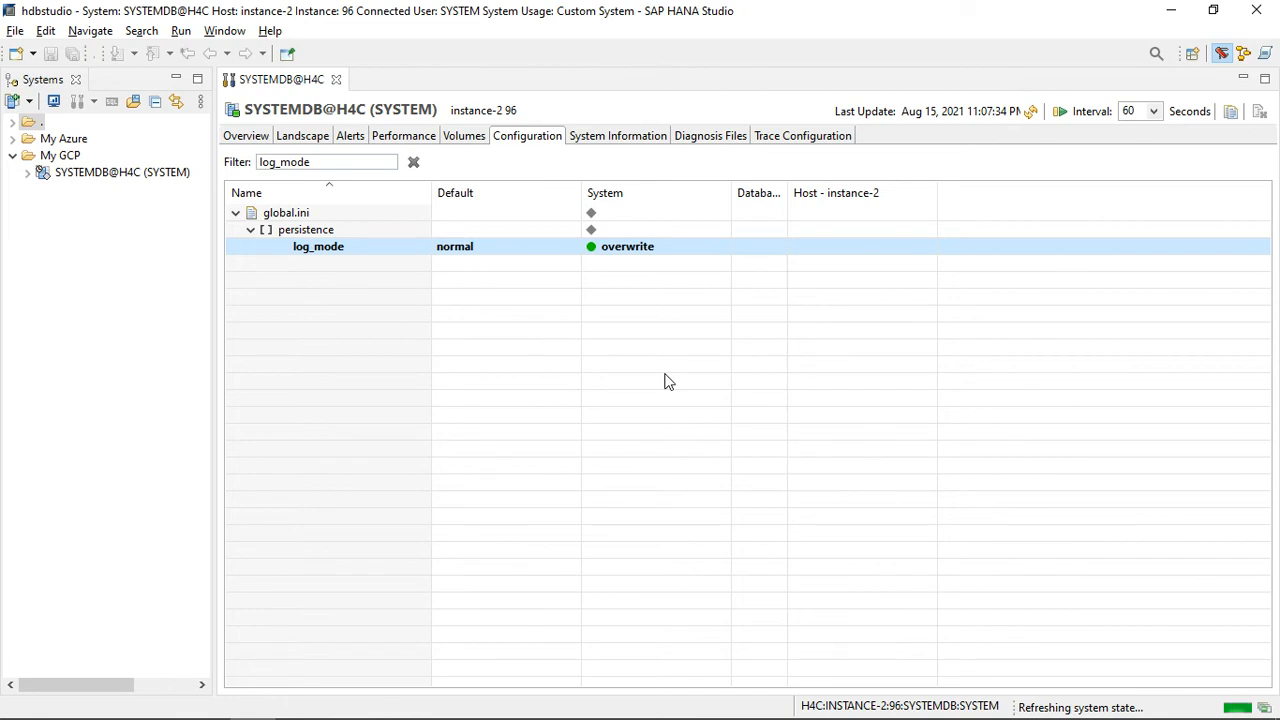
# Step: Switch to the PuTTY session on instance-2 and go to the custom configuration directory with cdcoc
pyautogui.hotkey('alt', 'Tab')
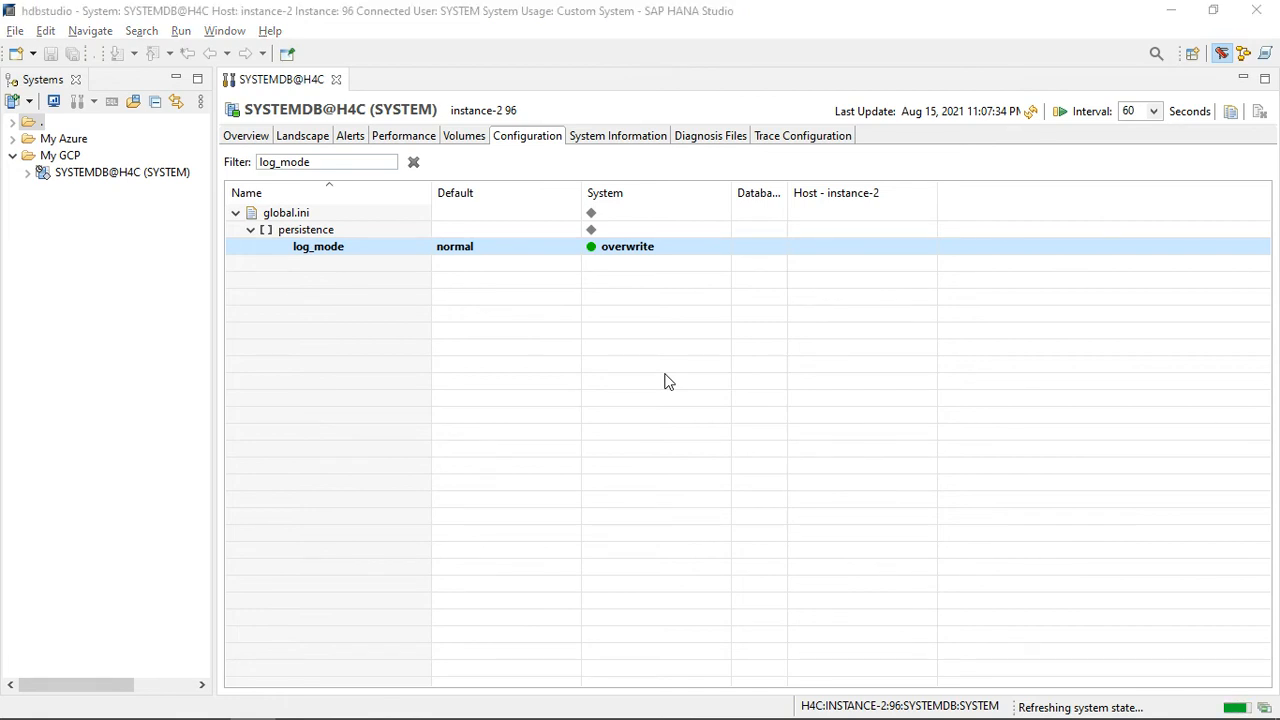
pyautogui.hotkey('alt', 'Tab')
pyautogui.hotkey('alt', 'Tab')
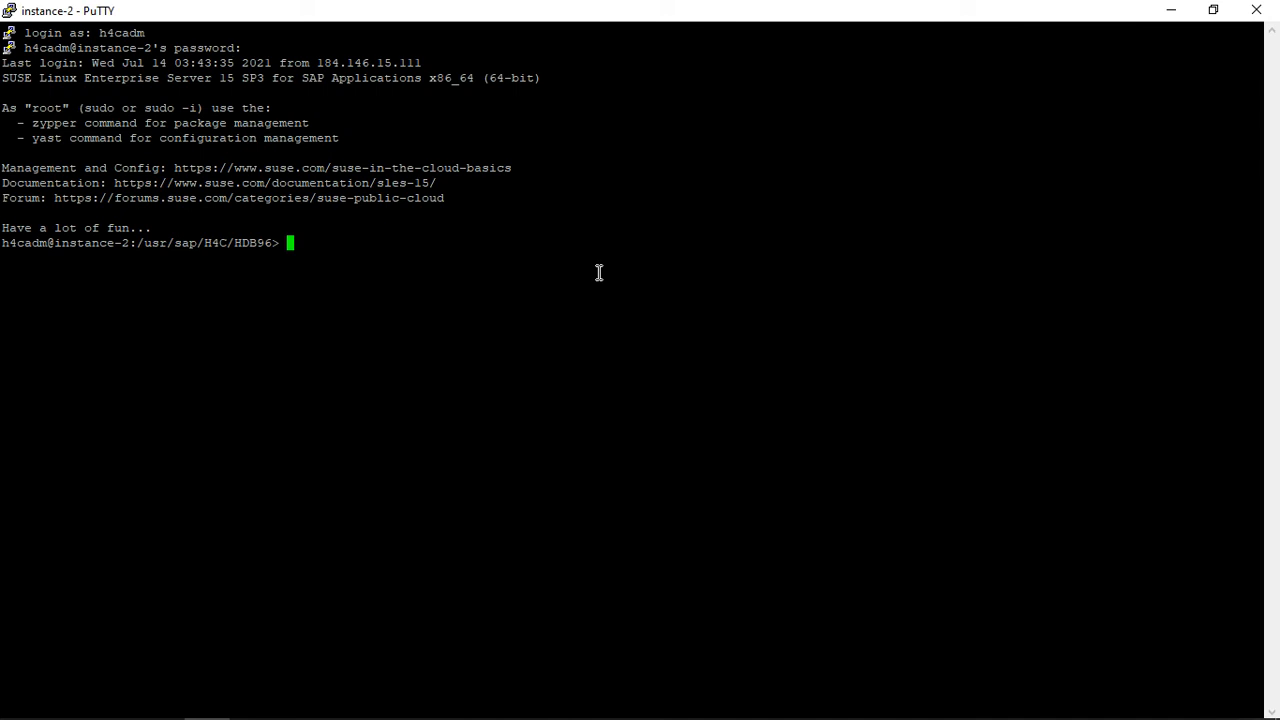
pyautogui.write('cdcoc')
pyautogui.press('Return')
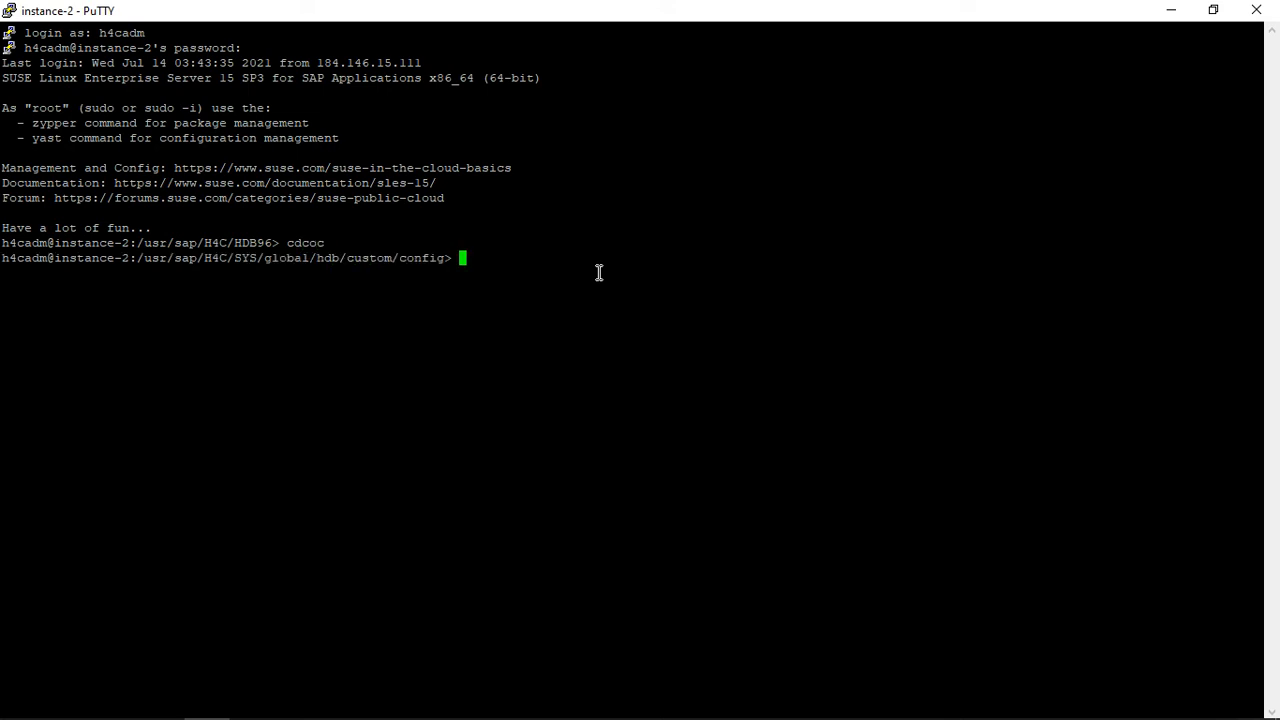
pyautogui.doubleClick(378, 256)
pyautogui.click(655, 268)
# Step: List the directory's files in long format by reverse modification time with ls -ltr and highlight the .ini files
pyautogui.write('ls -ltr')
pyautogui.press('Return')
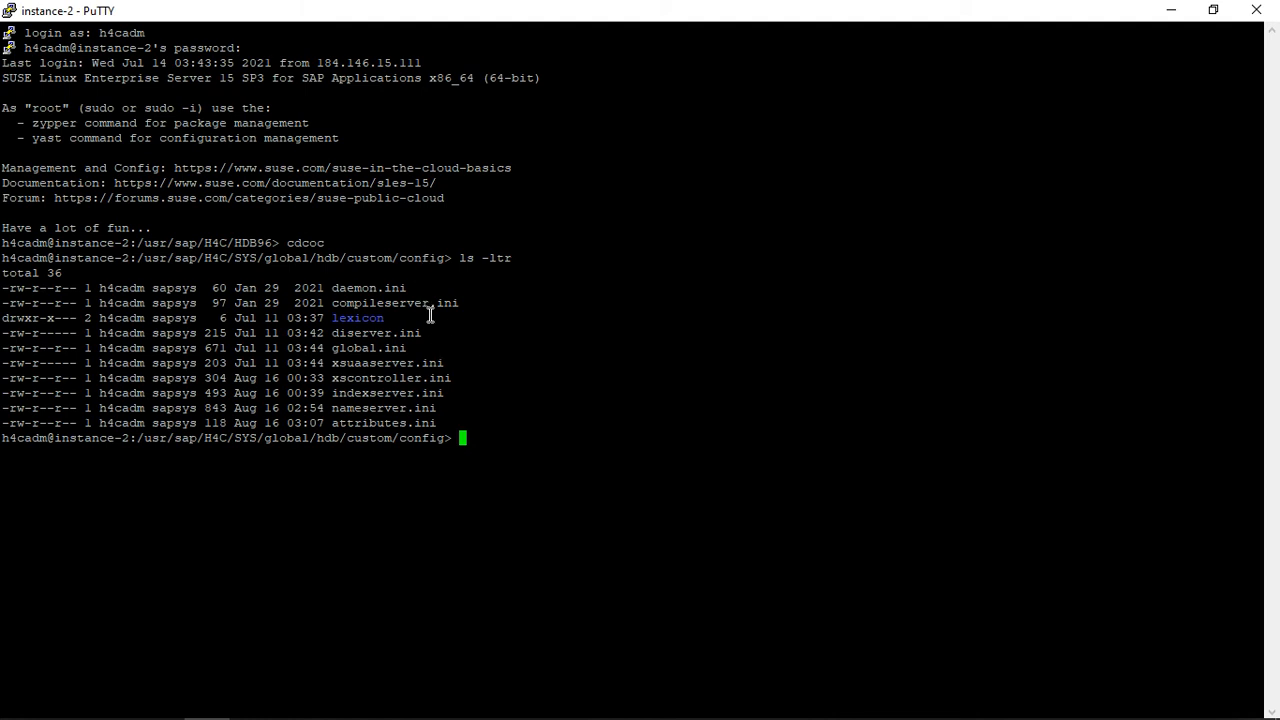
pyautogui.moveTo(451, 420); pyautogui.dragTo(128, 303)
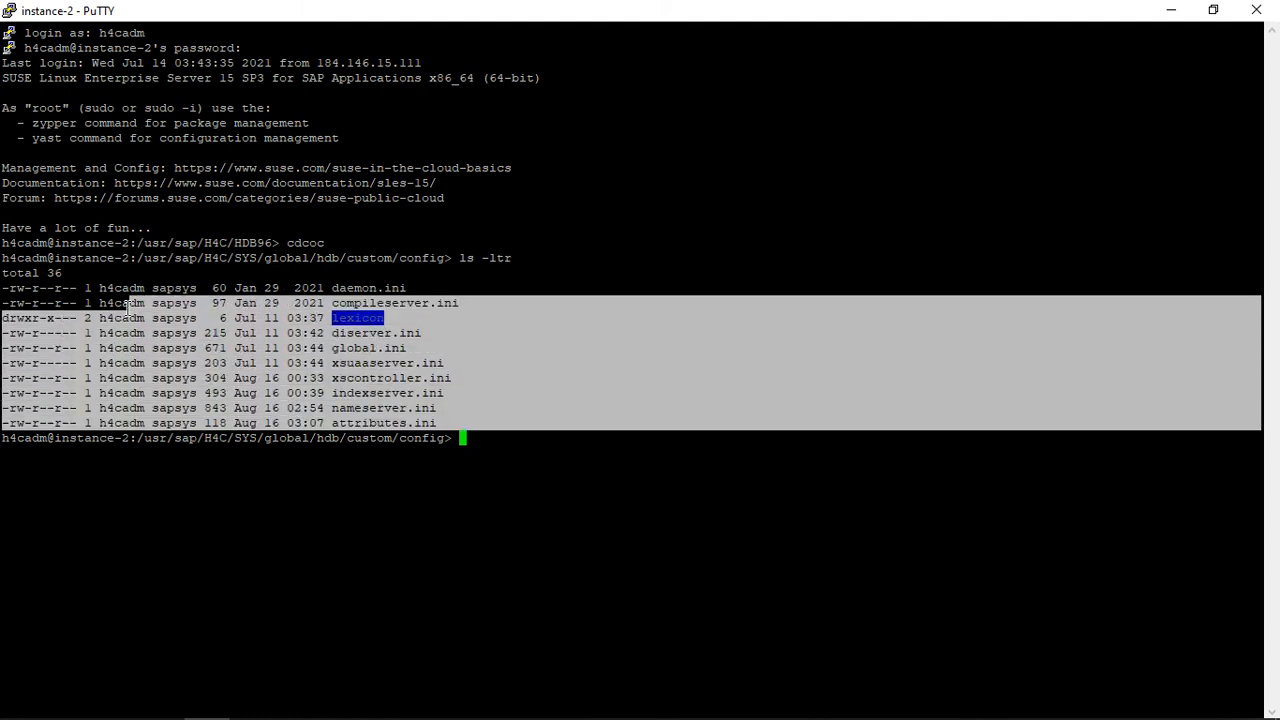
# Step: Open indexserver.ini from the custom configuration directory in the vi editor
pyautogui.click(367, 376)
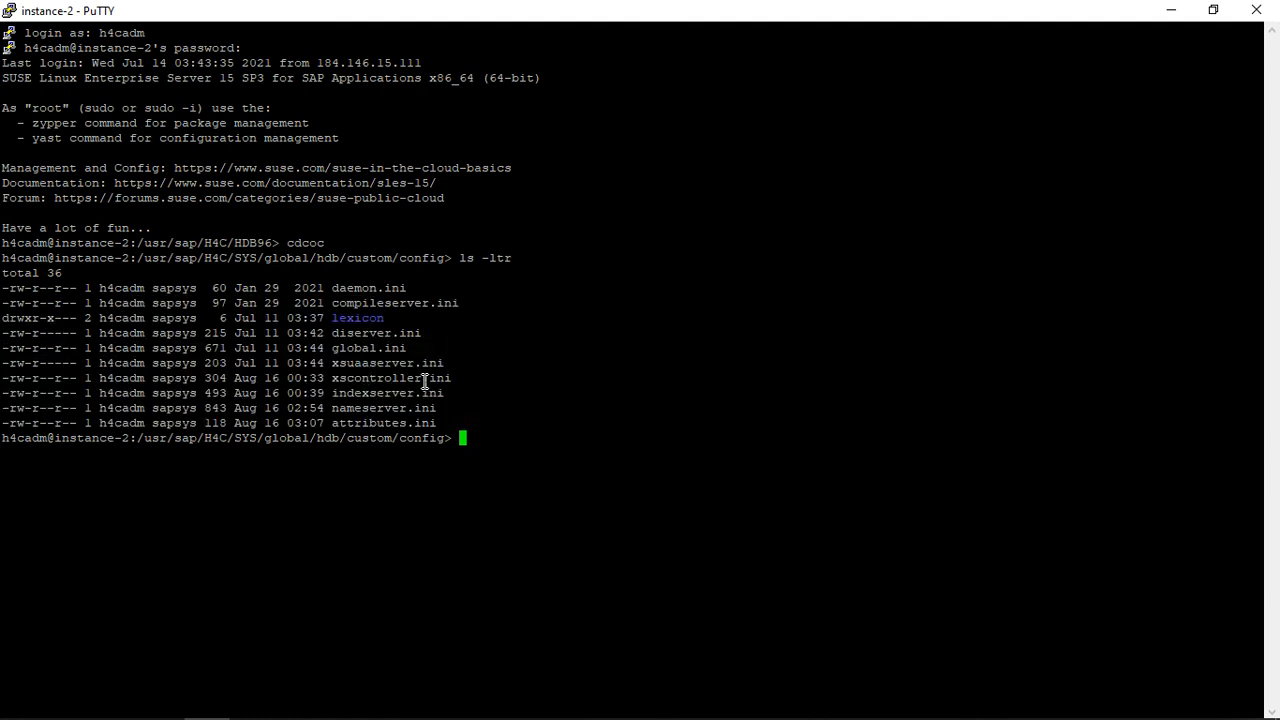
pyautogui.doubleClick(375, 393)
pyautogui.hotkey('ctrl', 'c')
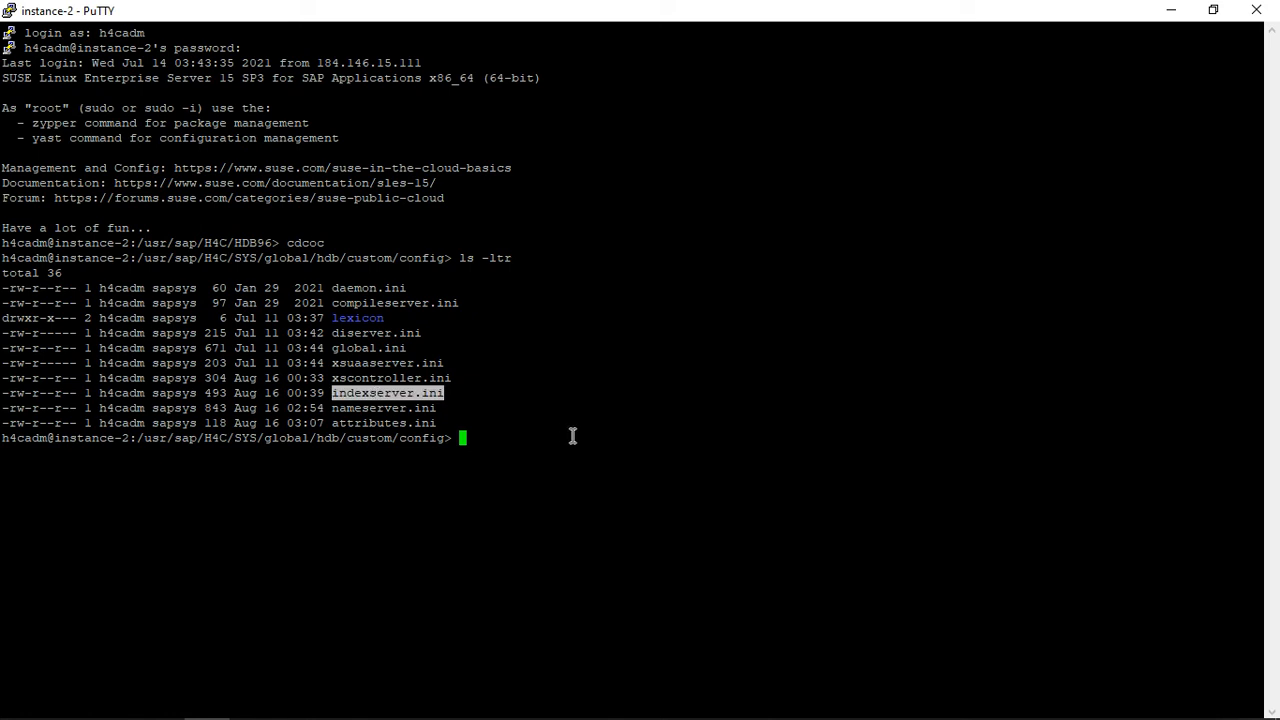
pyautogui.write('vi')
pyautogui.rightClick(573, 436)
pyautogui.press('Return')
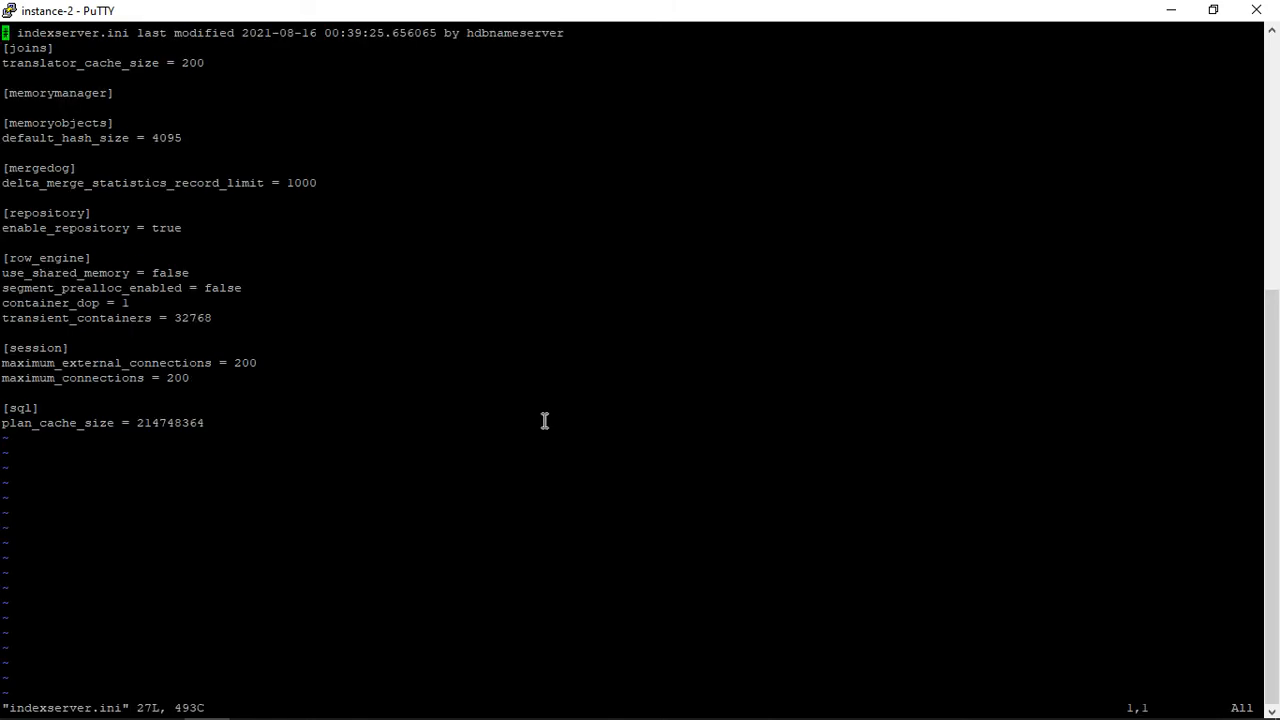
# Step: Set delta_merge_statistics_record_limit in the mergedog section of indexserver.ini to 1002, then save the file and quit vi
pyautogui.press('Down')
pyautogui.press('Down')
pyautogui.press('Down')
pyautogui.moveTo(114, 94); pyautogui.dragTo(3, 94)
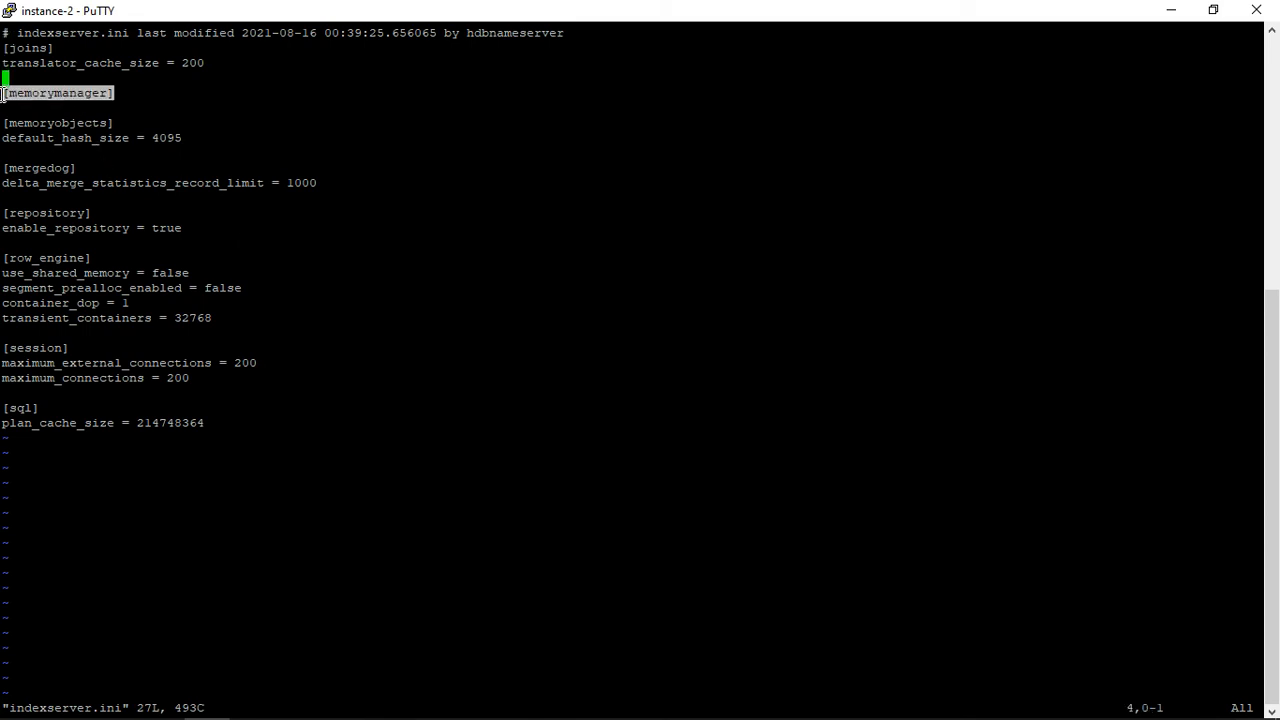
pyautogui.press('Down')
pyautogui.press('Down')
pyautogui.press('Down')
pyautogui.press('Down')
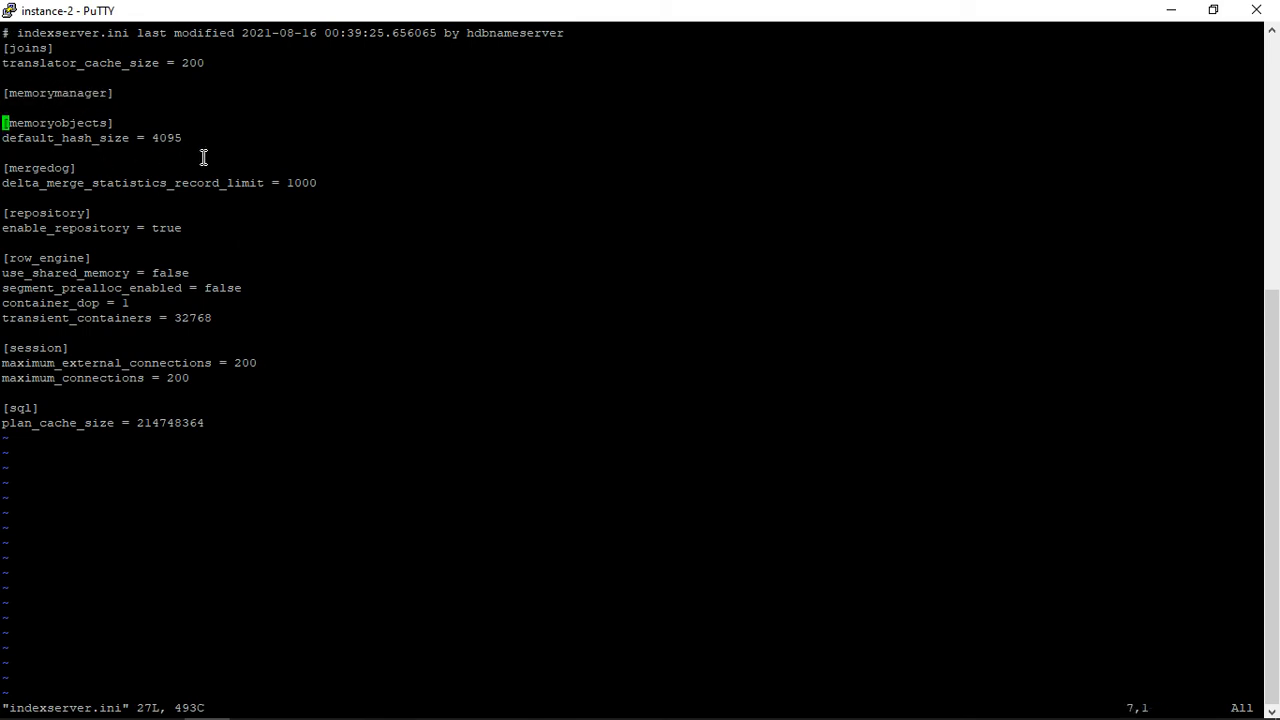
pyautogui.press('i')
pyautogui.press('Down')
pyautogui.press('Down')
pyautogui.press('Down')
pyautogui.press('Right')
pyautogui.press('Right')
pyautogui.press('Right')
pyautogui.press('Right')
pyautogui.press('Right')
pyautogui.press('Right')
pyautogui.press('Right')
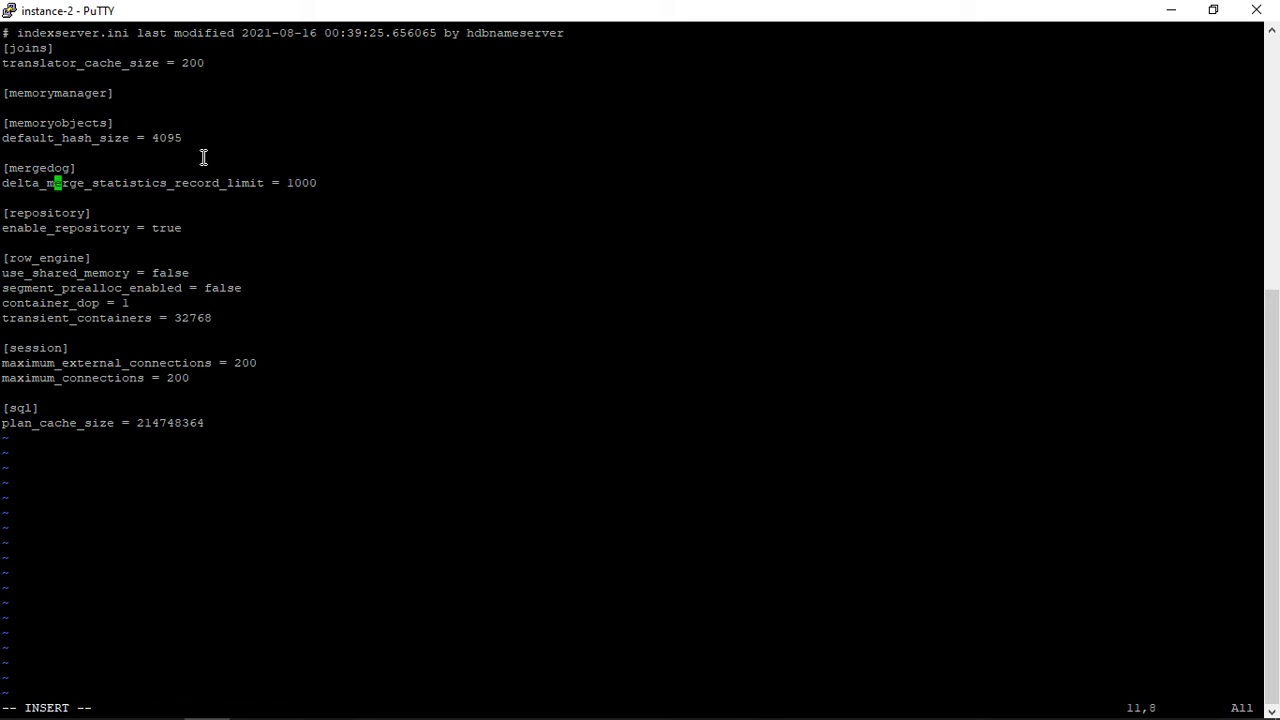
pyautogui.press('Right')
pyautogui.press('Right')
pyautogui.press('Right')
pyautogui.press('Right')
pyautogui.press('Right')
pyautogui.press('Right')
pyautogui.press('Right')
pyautogui.press('Right')
pyautogui.press('Right')
pyautogui.press('Right')
pyautogui.press('Right')
pyautogui.press('Right')
pyautogui.press('Right')
pyautogui.press('Right')
pyautogui.press('Right')
pyautogui.press('Right')
pyautogui.press('Right')
pyautogui.press('Right')
pyautogui.press('Right')
pyautogui.press('Right')
pyautogui.press('BackSpace')
pyautogui.write('2')
pyautogui.press('Escape')
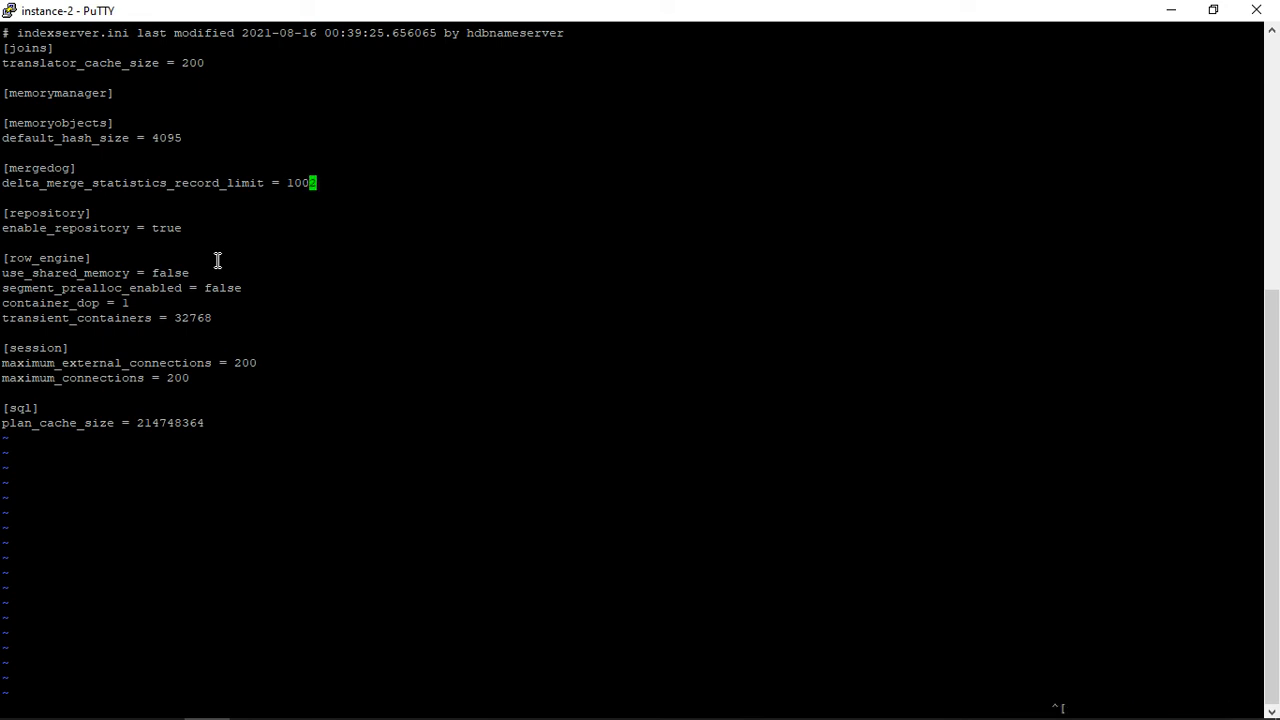
pyautogui.write(':wq')
pyautogui.press('Return')
# Step: Display the contents of indexserver.ini with more and highlight its mergedog section
pyautogui.write('more')
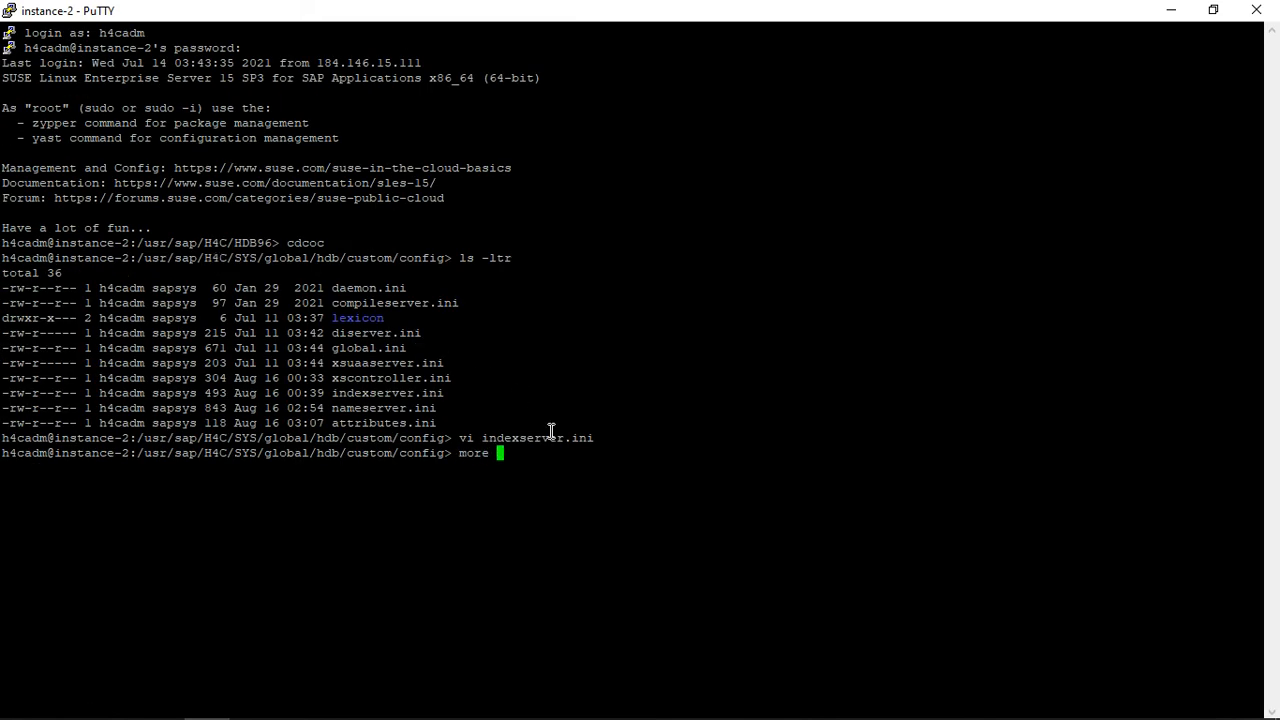
pyautogui.doubleClick(553, 432)
pyautogui.rightClick(589, 369)
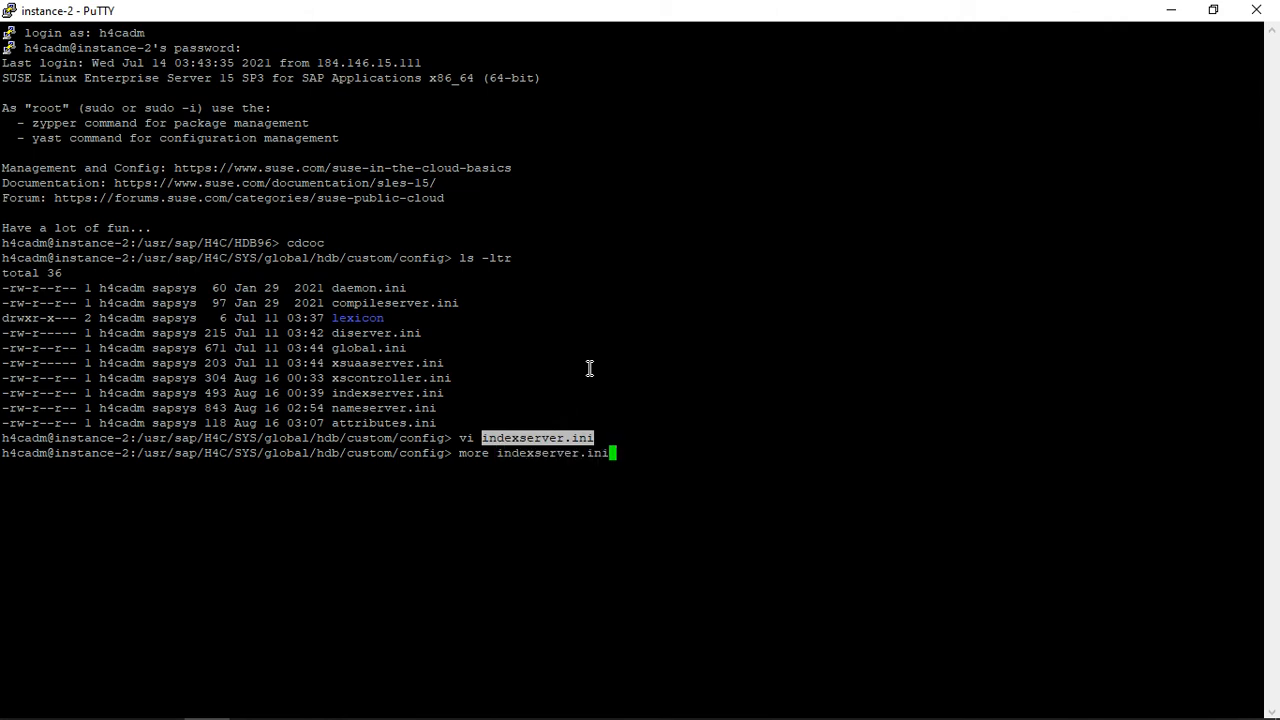
pyautogui.press('Return')
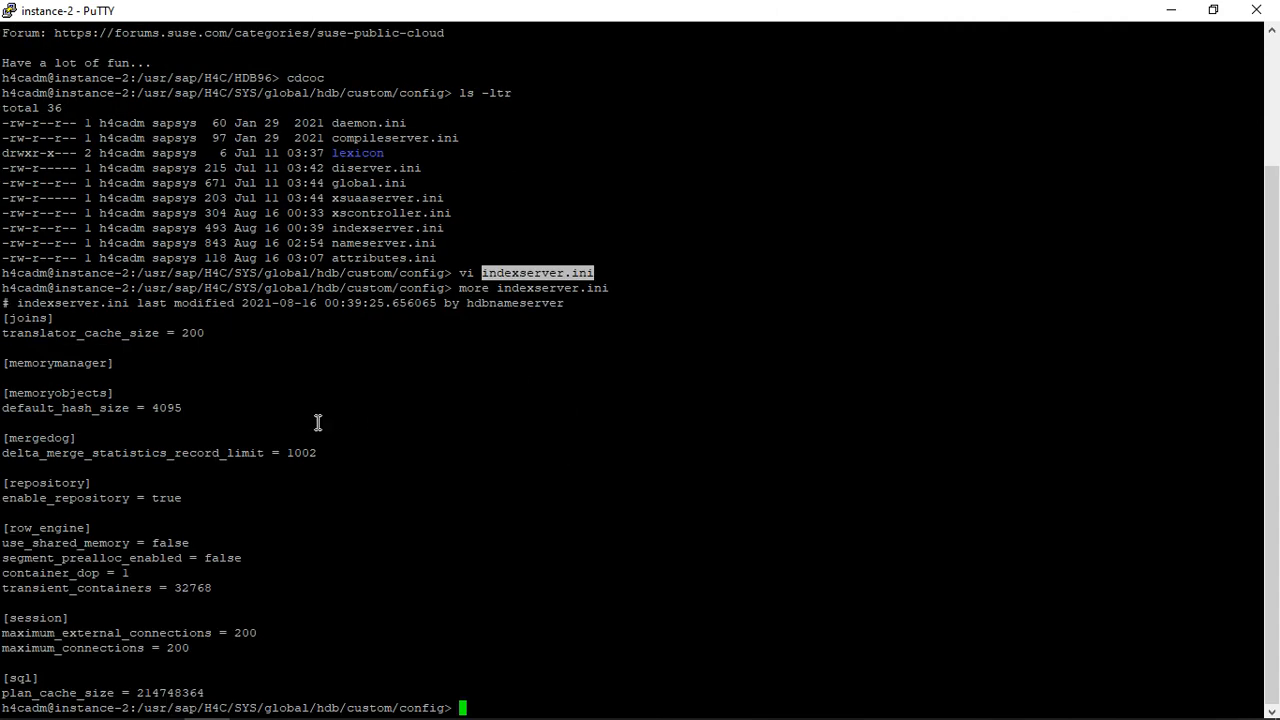
pyautogui.moveTo(8, 437); pyautogui.dragTo(330, 458)
pyautogui.click(374, 454)
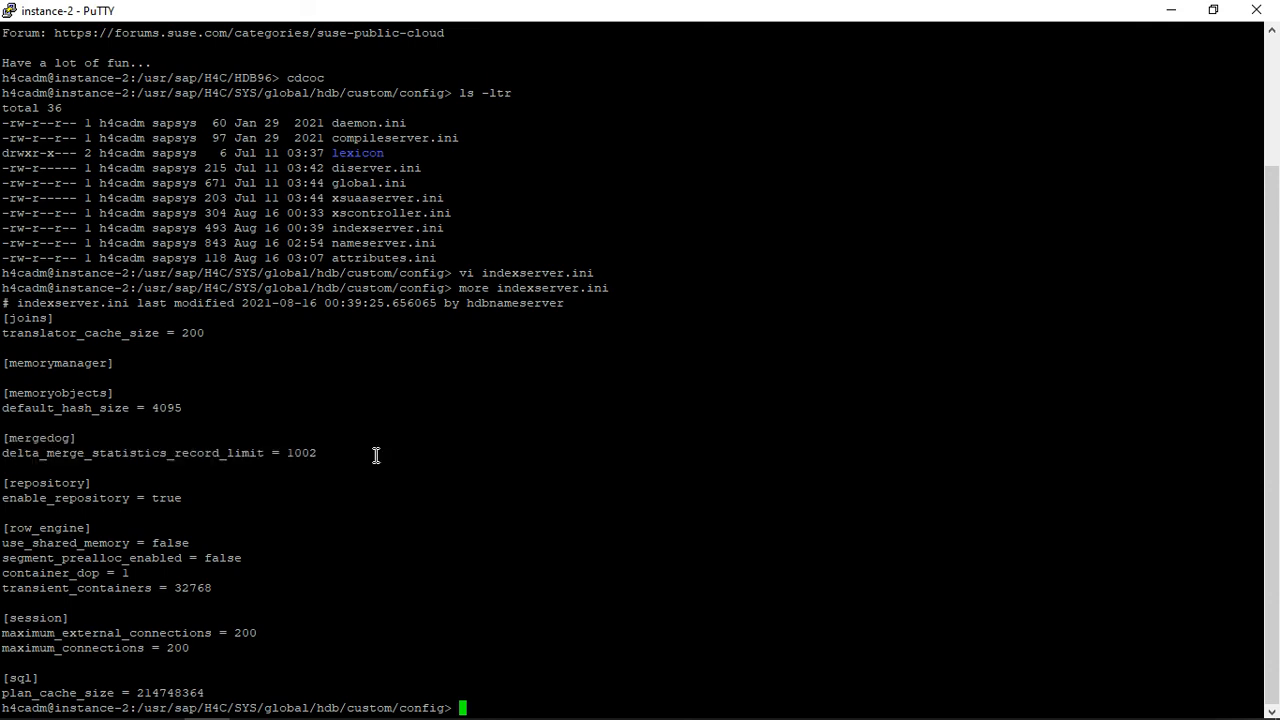
# Step: Switch to SAP HANA Studio, filter the configuration for delta_merge_statistics_record_limit, and refresh it to check the indexserver.ini entry
pyautogui.doubleClick(155, 453)
pyautogui.hotkey('ctrl', 'c')
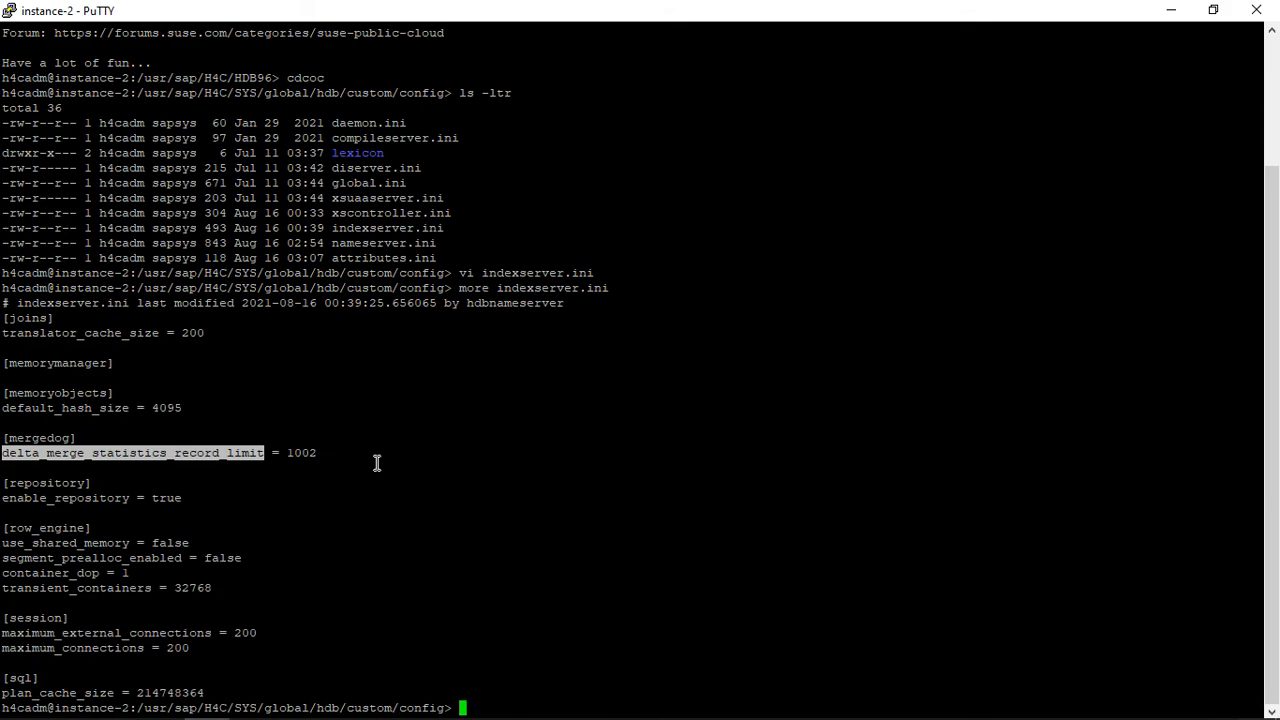
pyautogui.hotkey('alt', 'Tab')
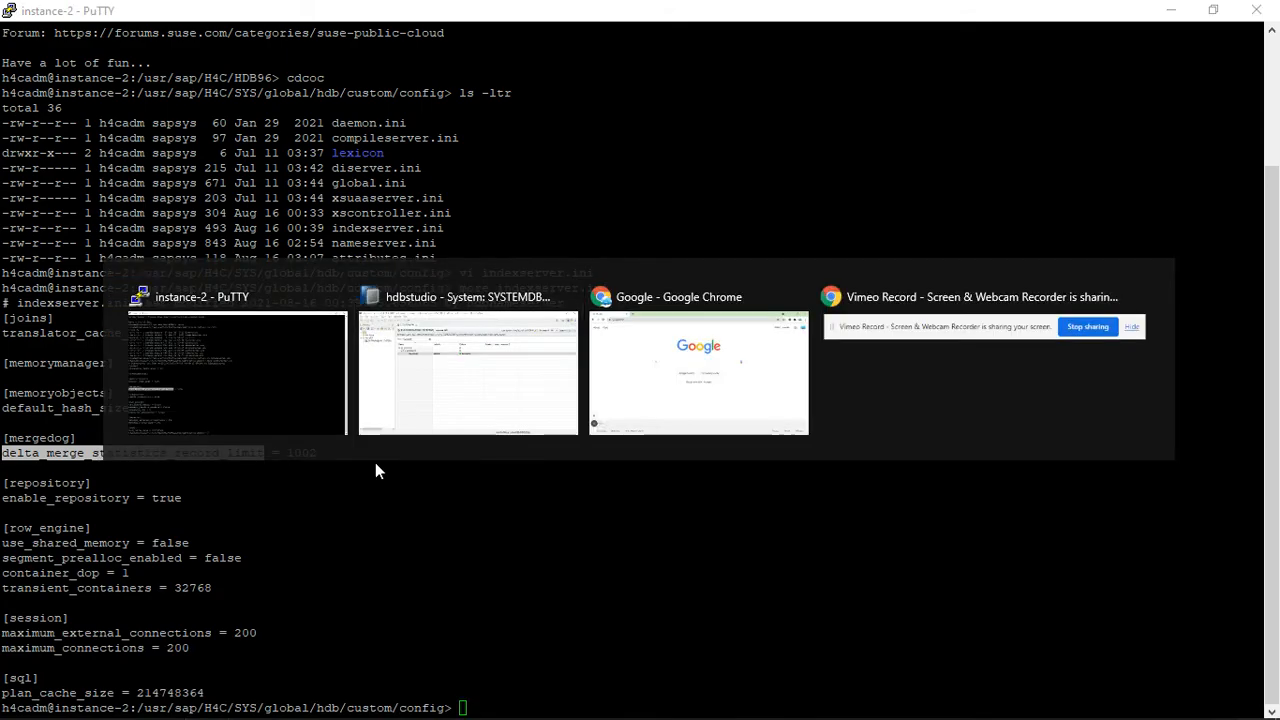
pyautogui.click(341, 162)
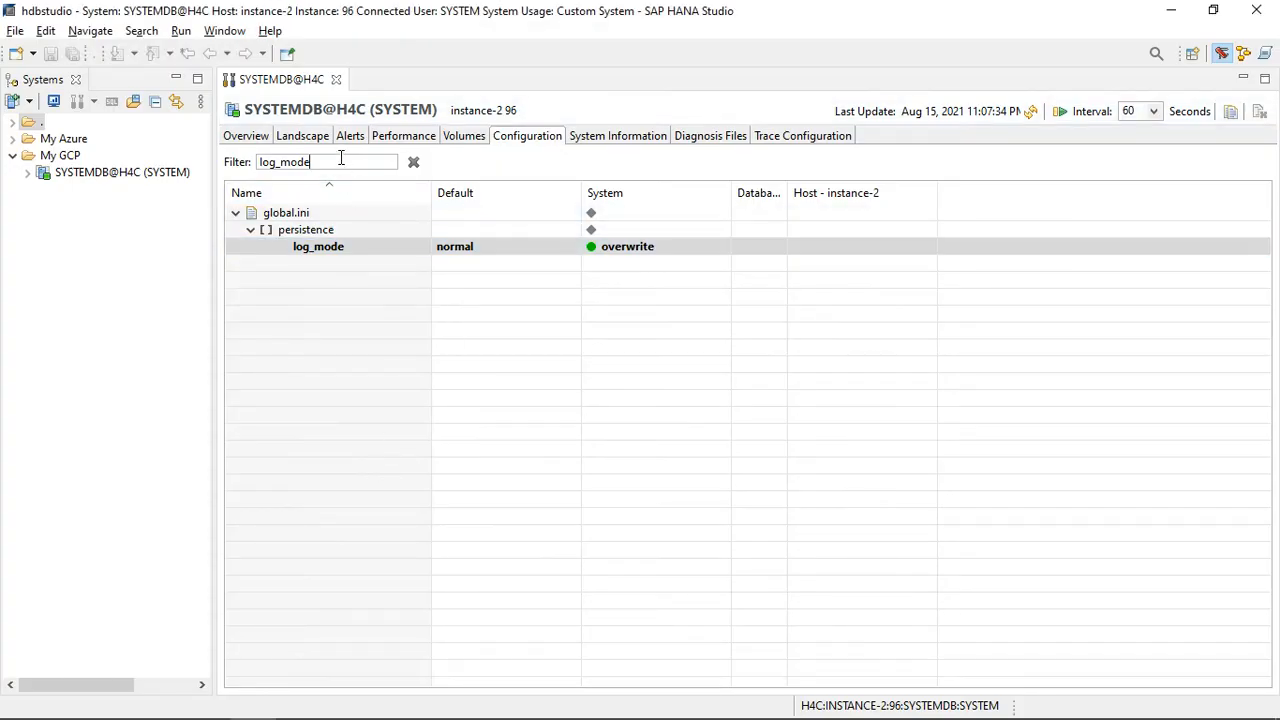
pyautogui.doubleClick(341, 158)
pyautogui.hotkey('ctrl', 'v')
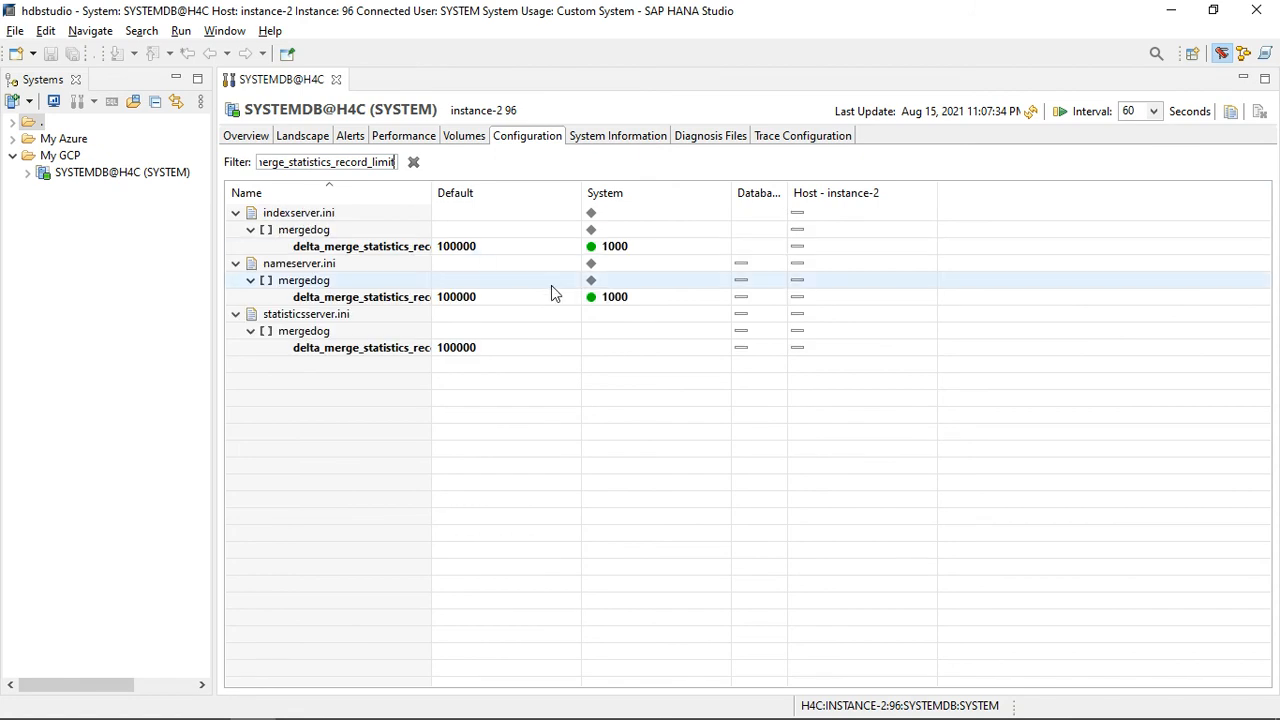
pyautogui.click(1031, 111)
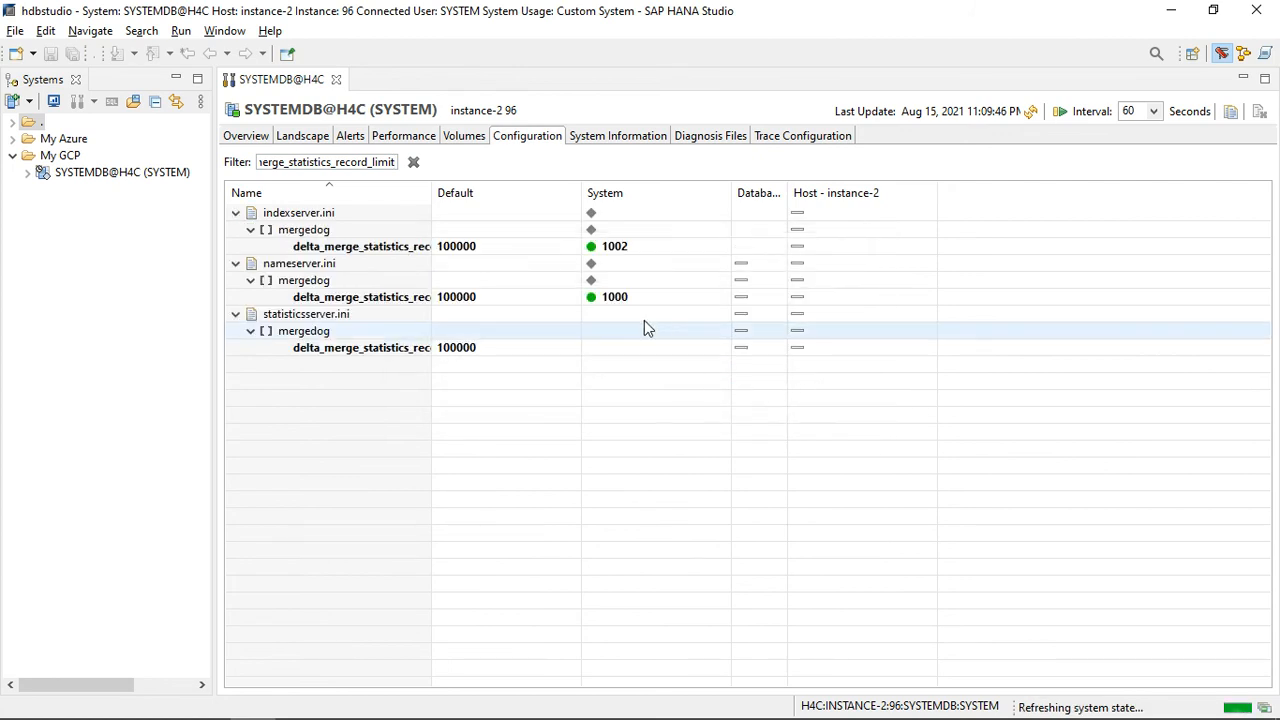
pyautogui.click(608, 251)
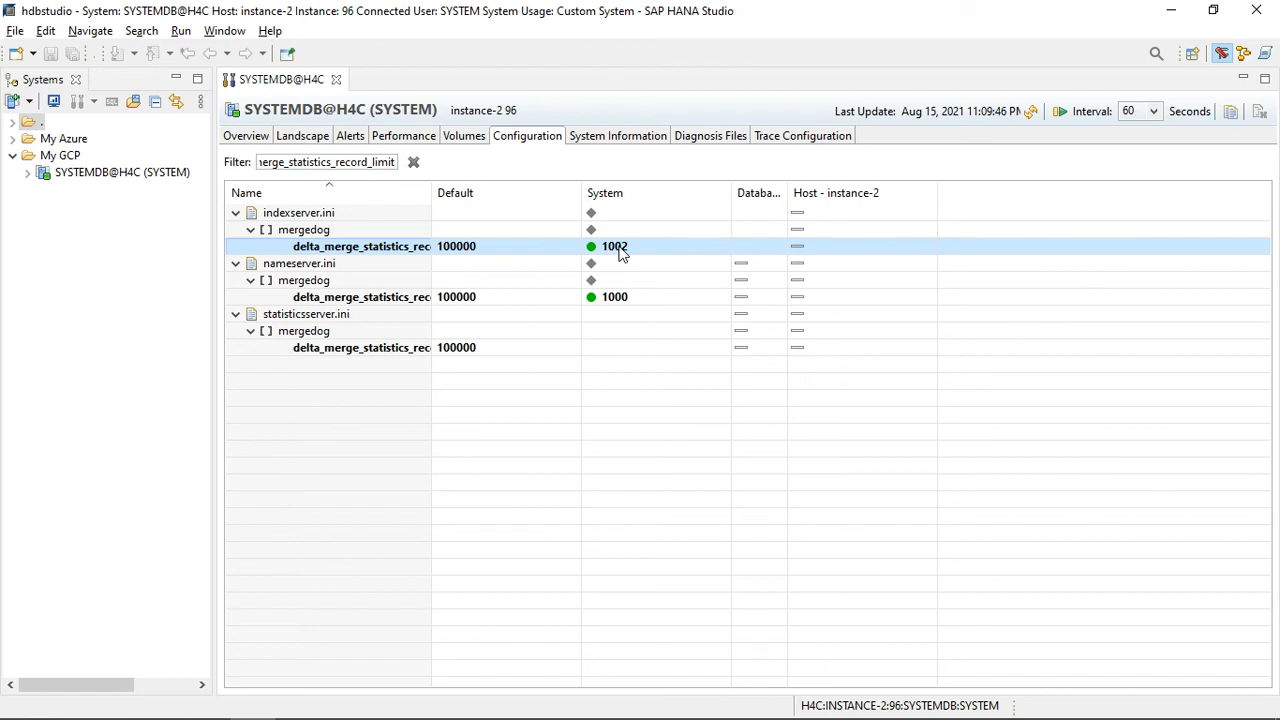
pyautogui.hotkey('alt', 'Tab')
pyautogui.hotkey('alt', 'Tab')
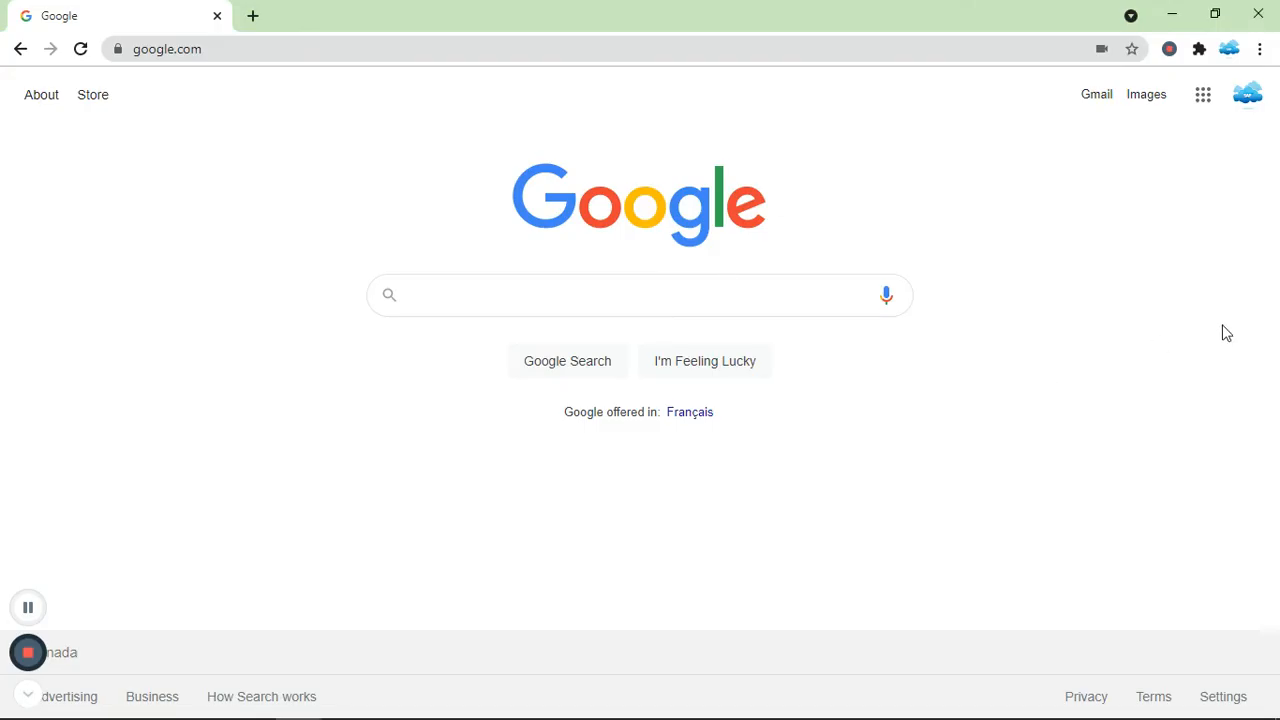